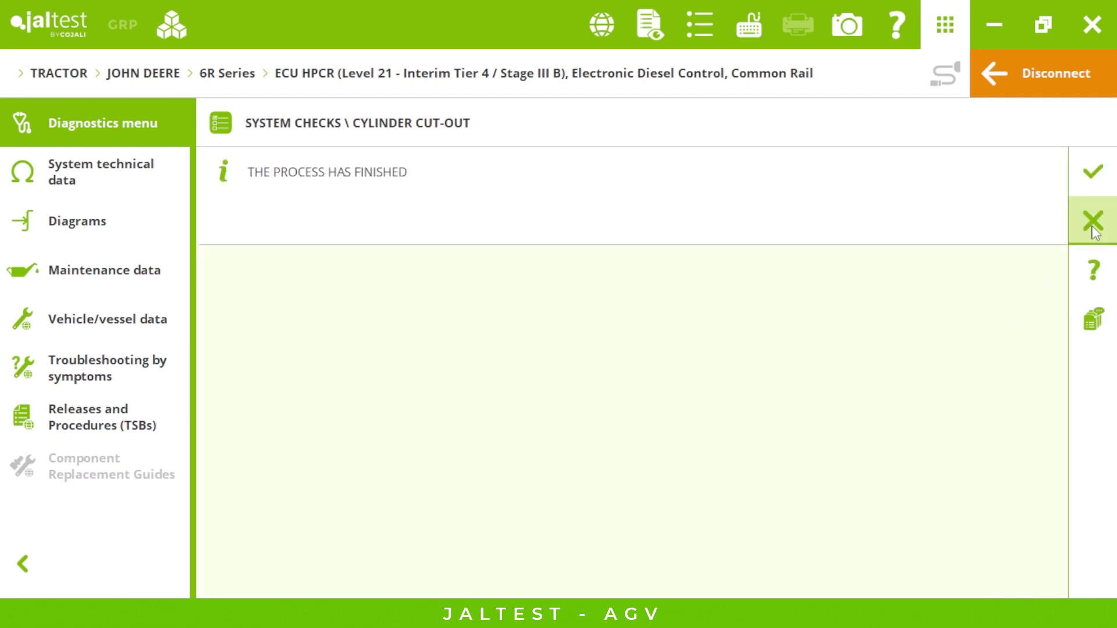
# - Close the finished cylinder cut-out test without saving its graphs and return to the main actions
pyautogui.click(1093, 233)
pyautogui.click(833, 388)
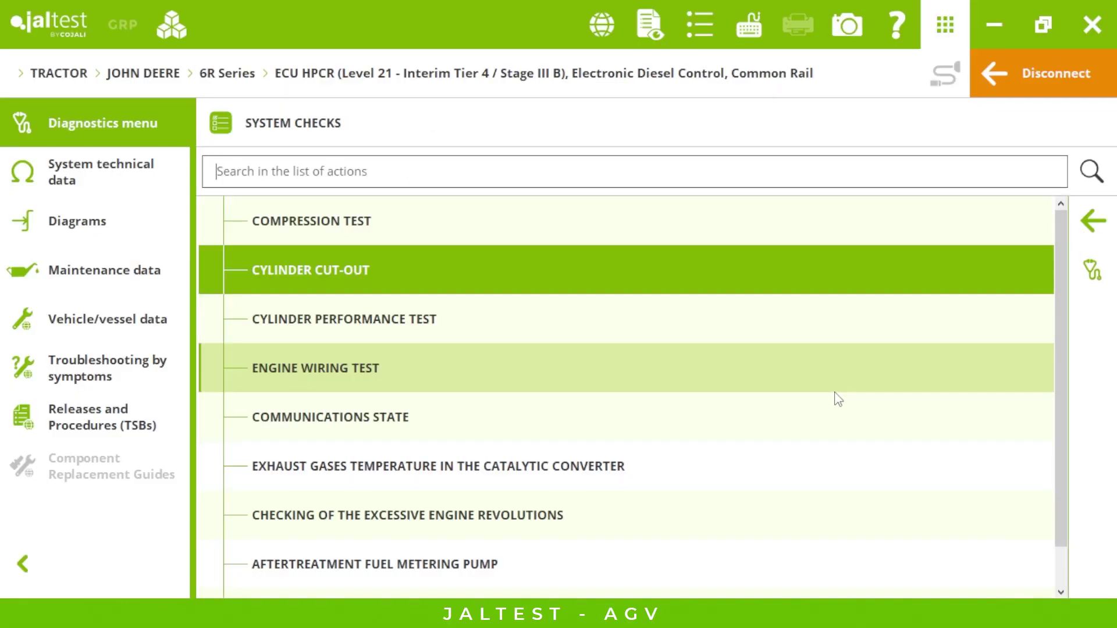
pyautogui.click(1099, 229)
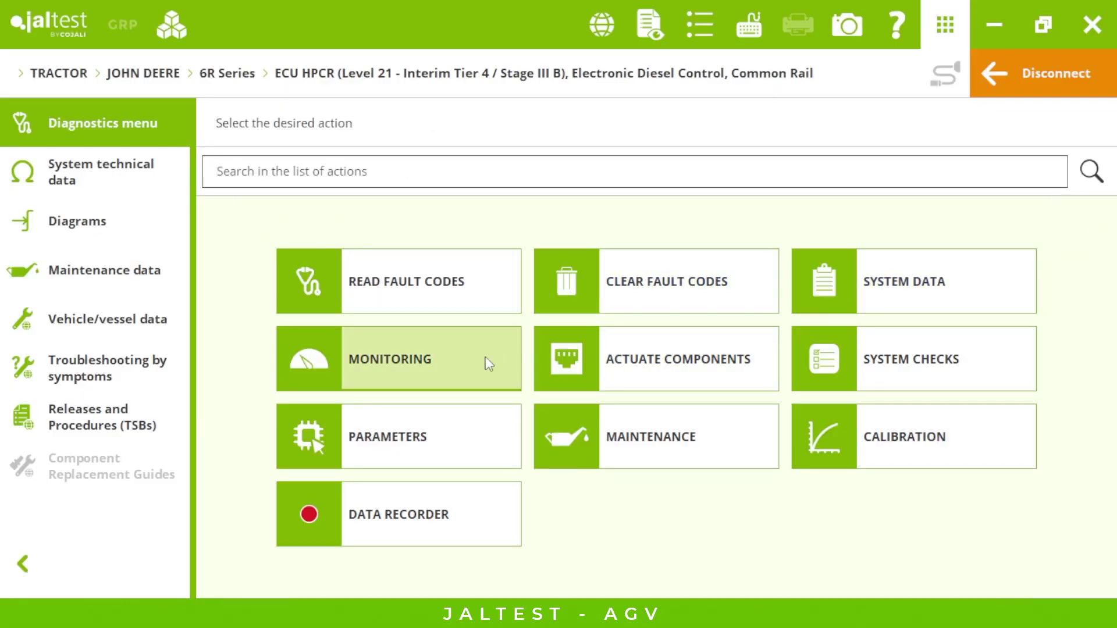
# - Step through Monitoring System Display pages 1/3 to 3/3 for fuel and aftertreatment, then open Live Data Selection
pyautogui.click(460, 364)
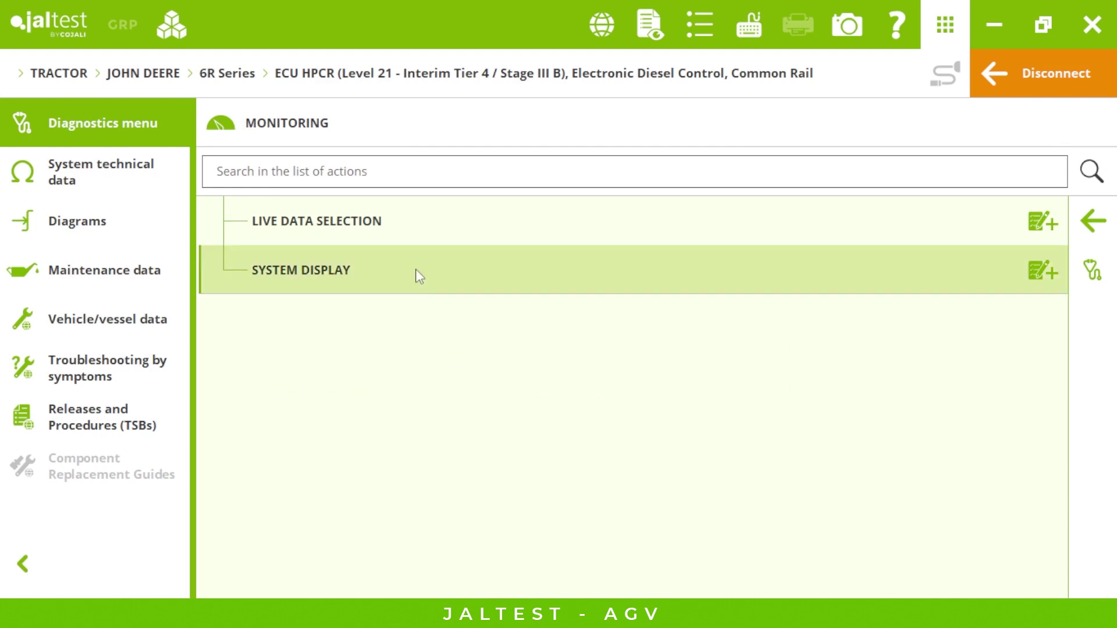
pyautogui.click(415, 269)
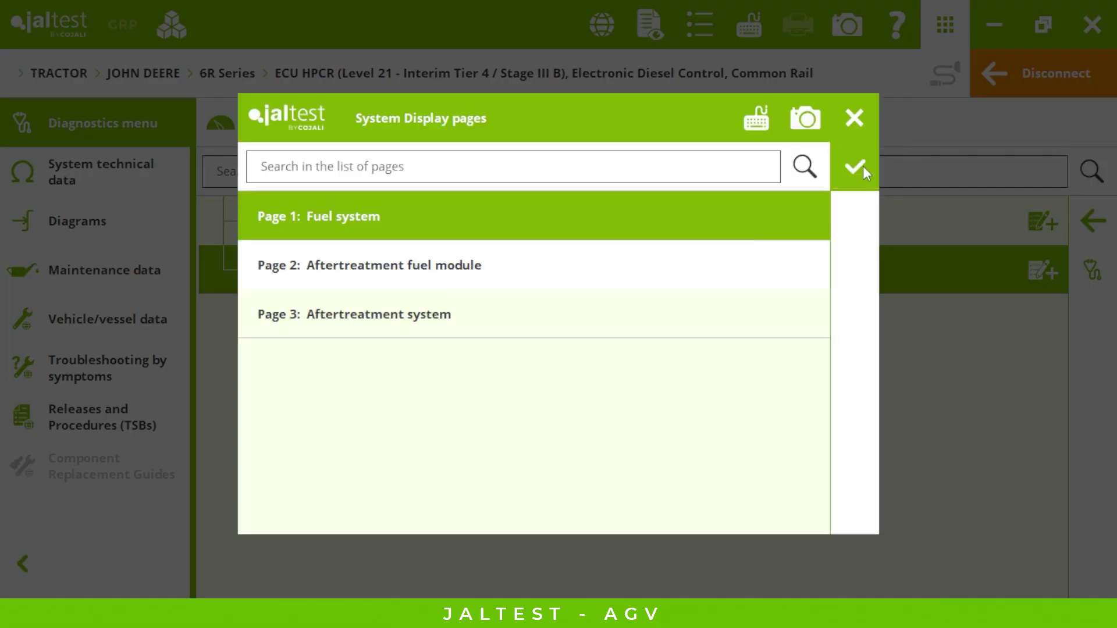
pyautogui.click(863, 166)
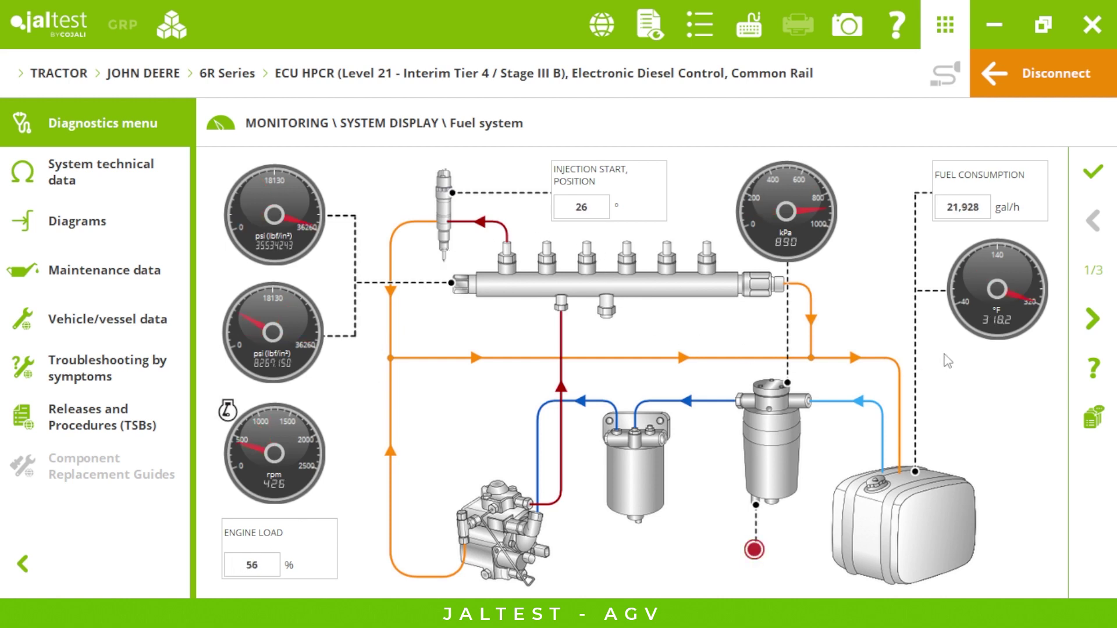
pyautogui.click(1091, 317)
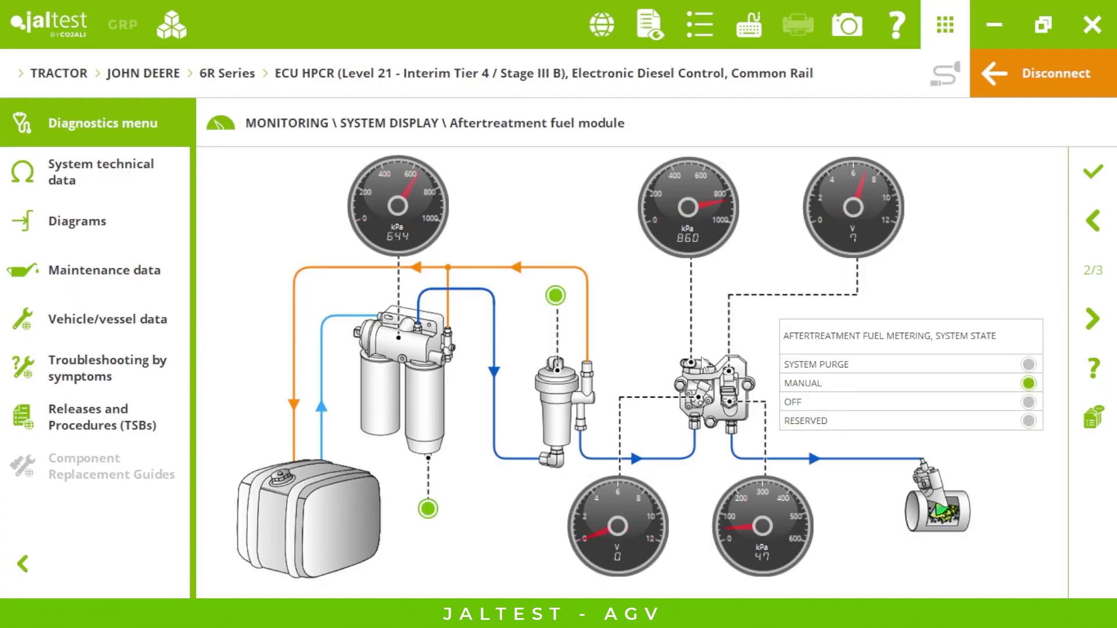
pyautogui.click(1095, 314)
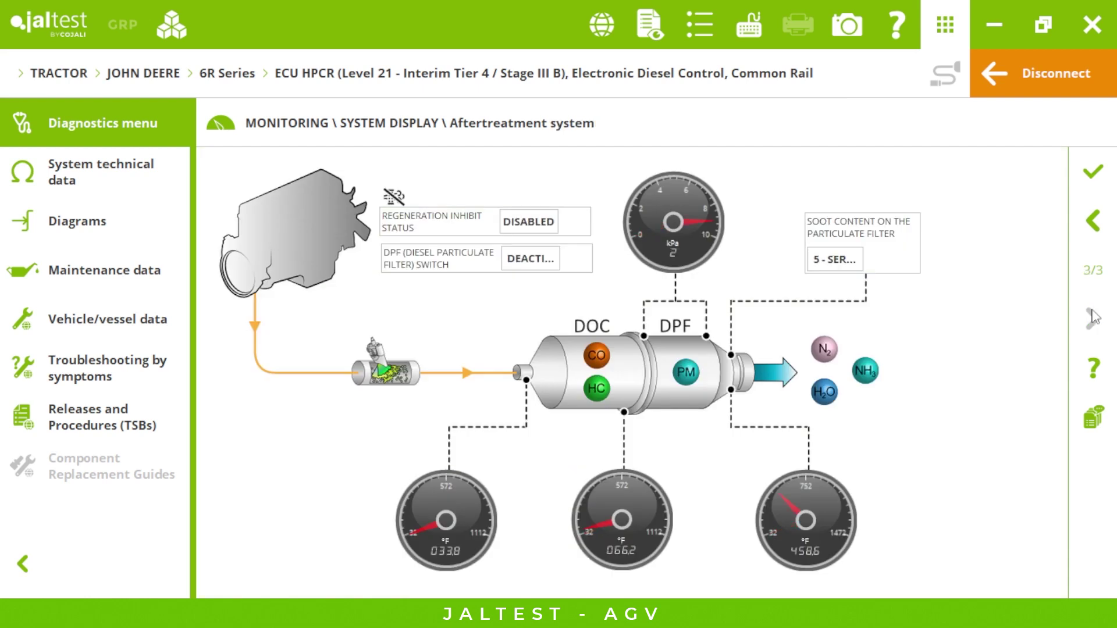
pyautogui.click(1098, 187)
pyautogui.click(456, 232)
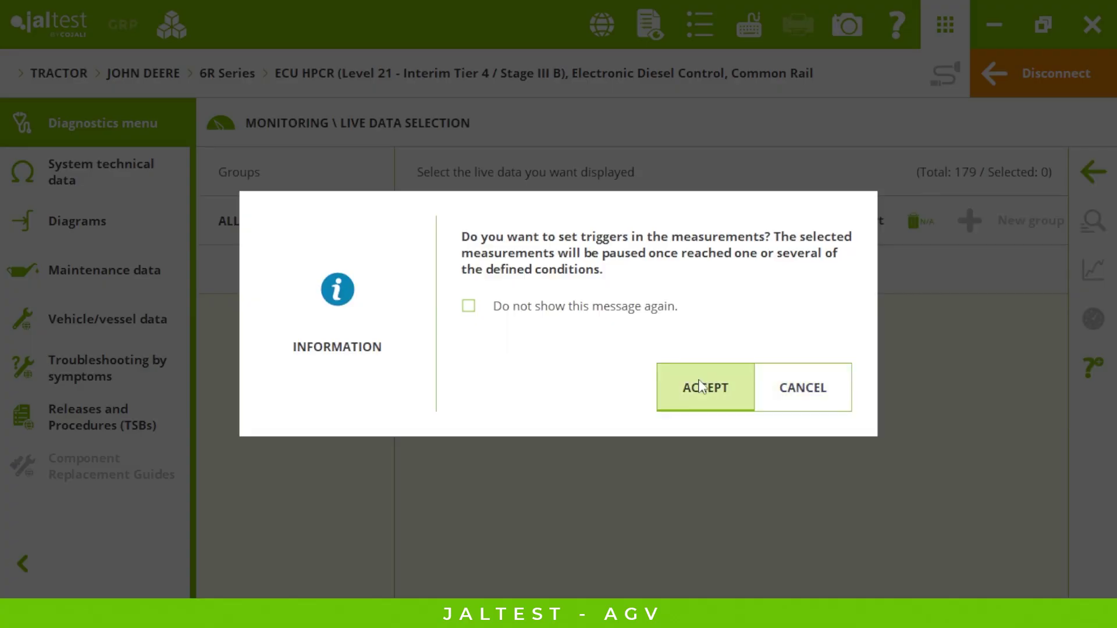
# - Graph fuel pump desired and real pressure plus fuel metering module input temperature from the Pressure and Temperature groups
pyautogui.click(703, 388)
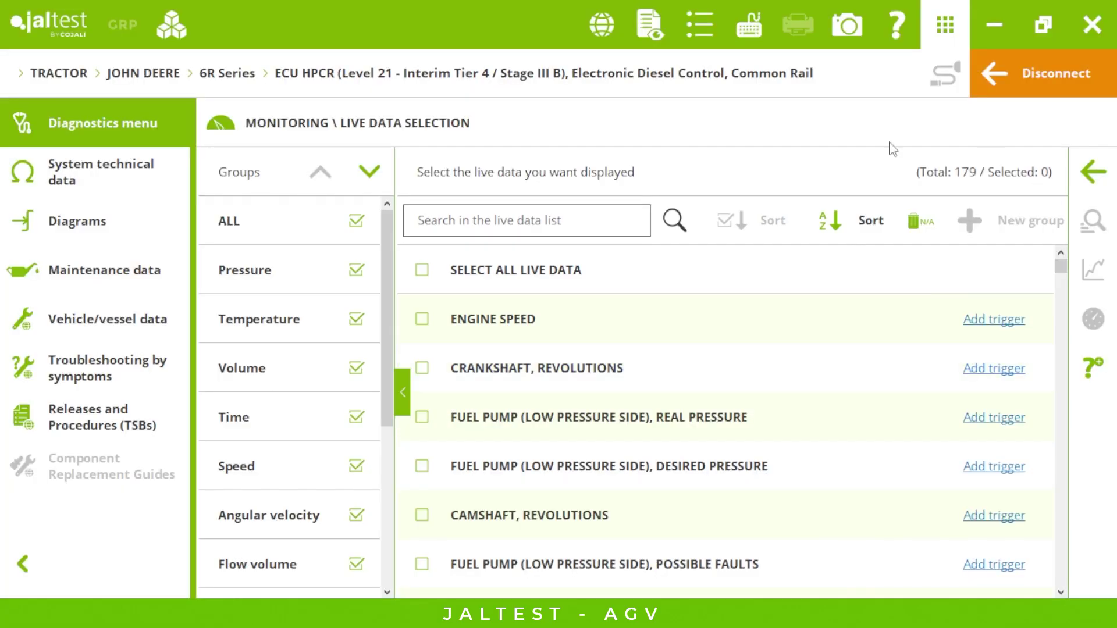
pyautogui.click(356, 221)
pyautogui.click(356, 271)
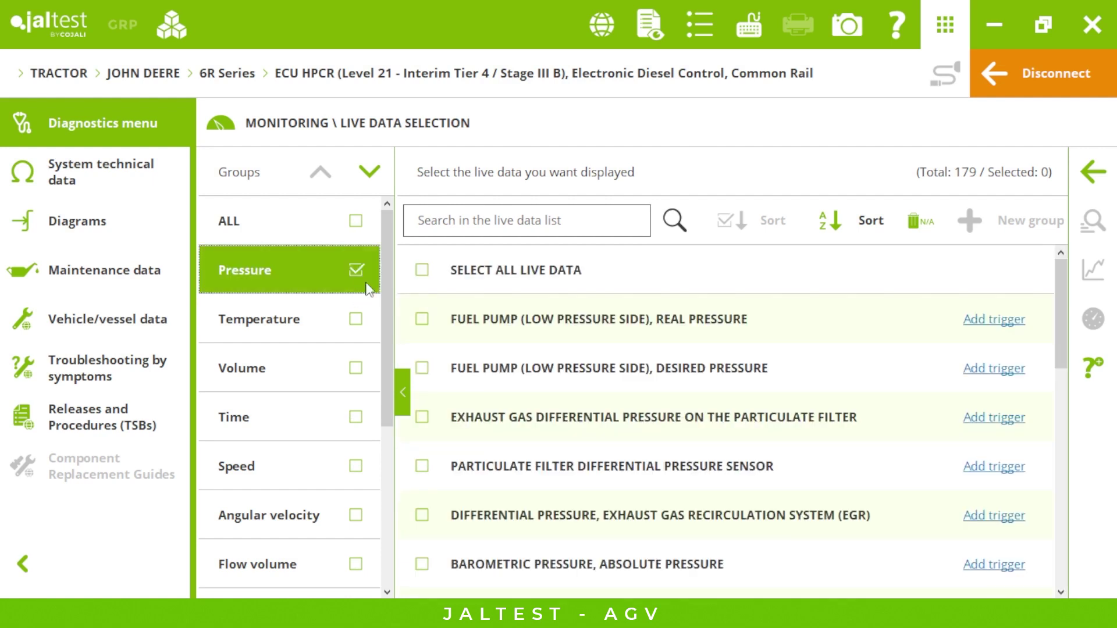
pyautogui.click(423, 367)
pyautogui.click(419, 320)
pyautogui.click(356, 320)
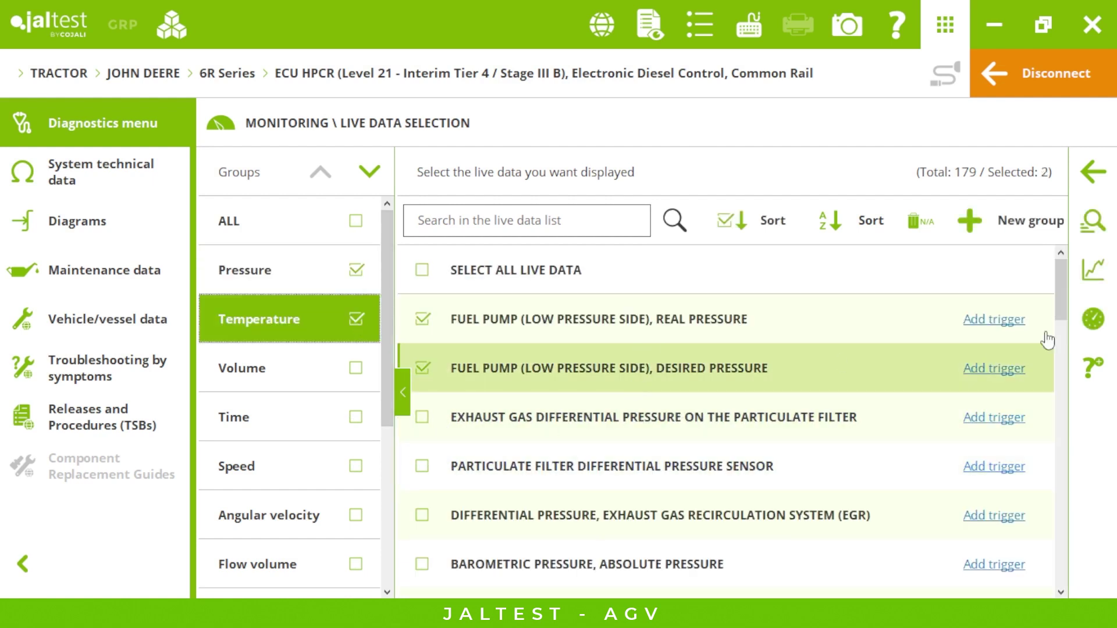
pyautogui.scroll(-3, 1060, 302)
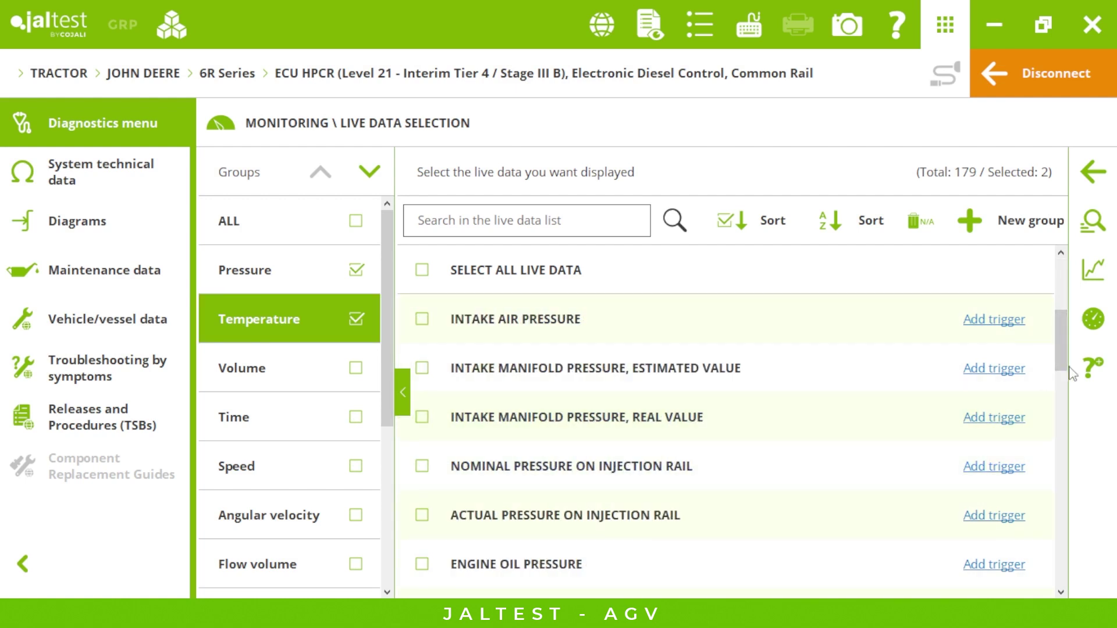
pyautogui.scroll(-5, 594, 454)
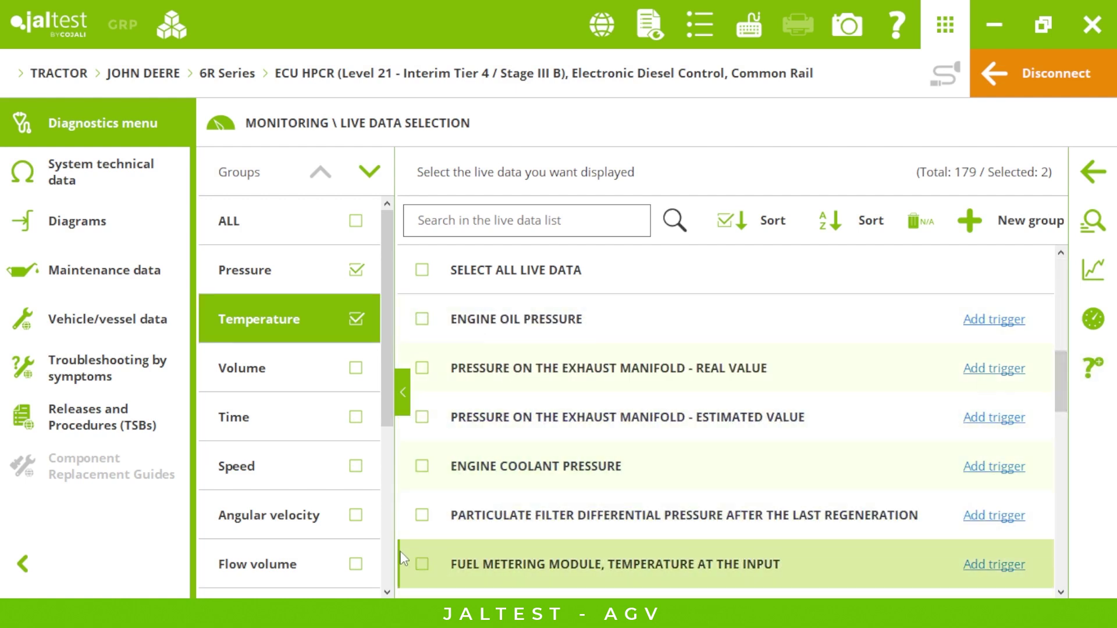
pyautogui.click(422, 564)
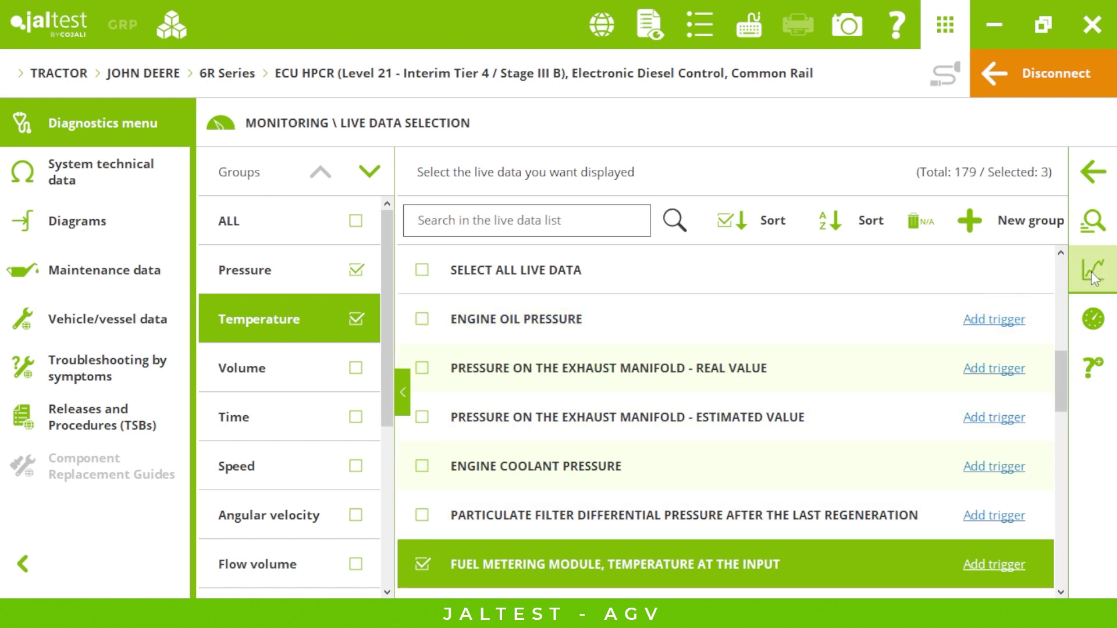
pyautogui.click(1093, 270)
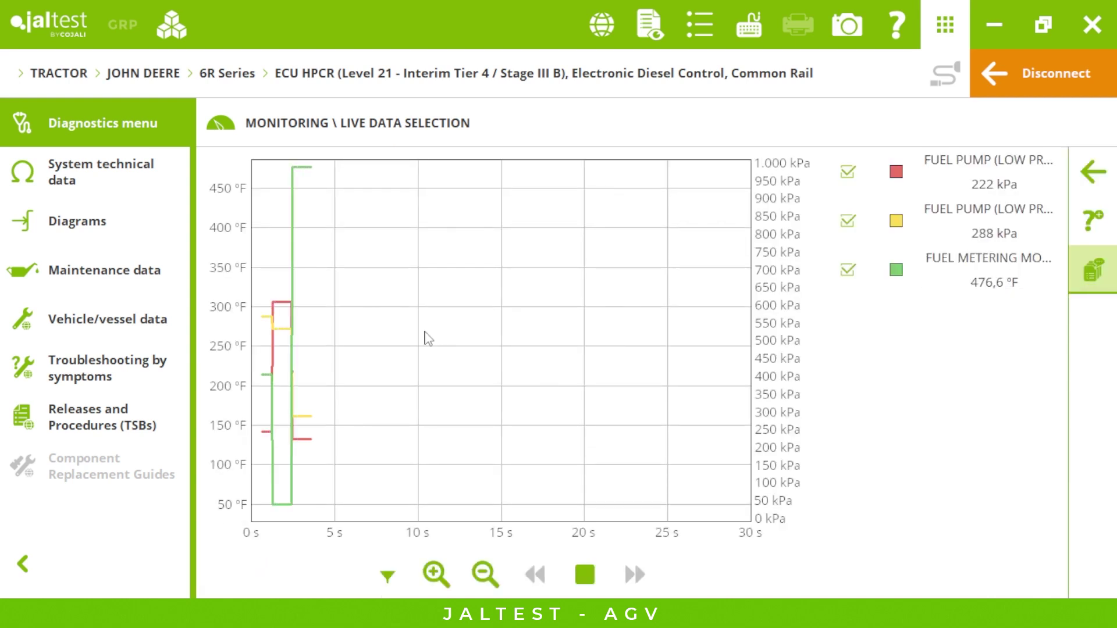
# - Adjust the live graph's time axis to a 60 s span
pyautogui.click(440, 562)
pyautogui.click(486, 571)
pyautogui.click(492, 573)
pyautogui.click(493, 573)
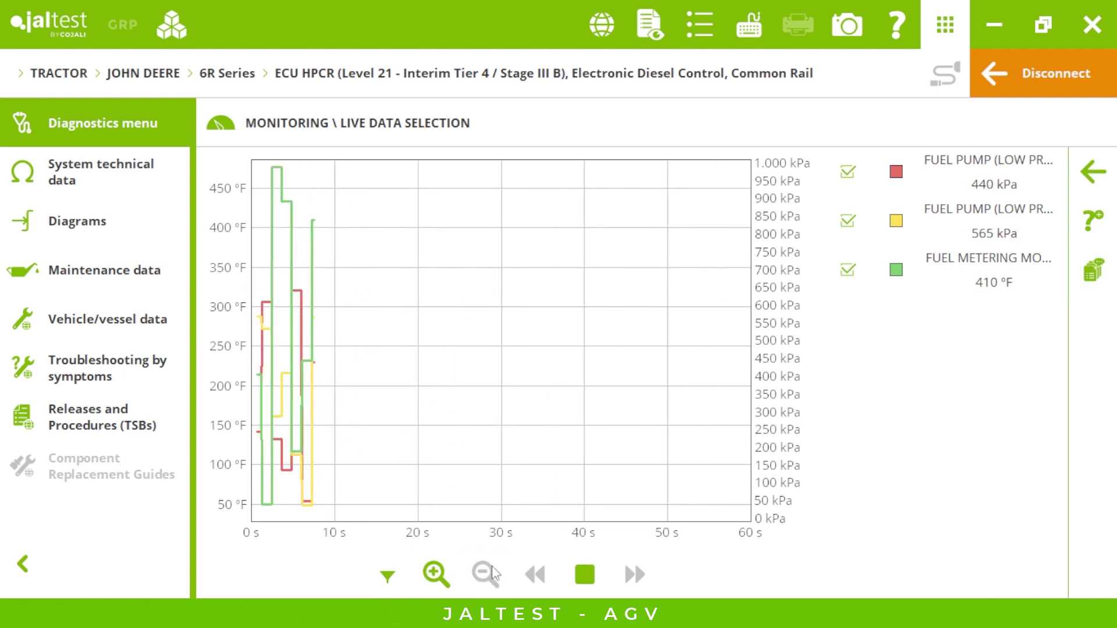
# - Show the three selected fuel values as gauges, then return to the live data list
pyautogui.click(1096, 177)
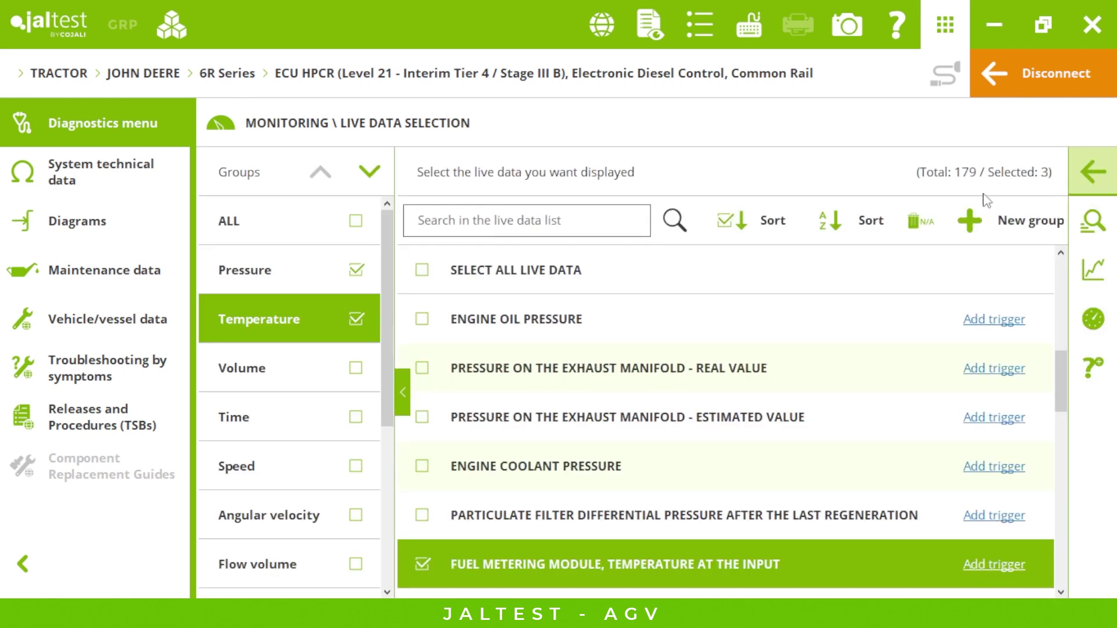
pyautogui.click(1078, 323)
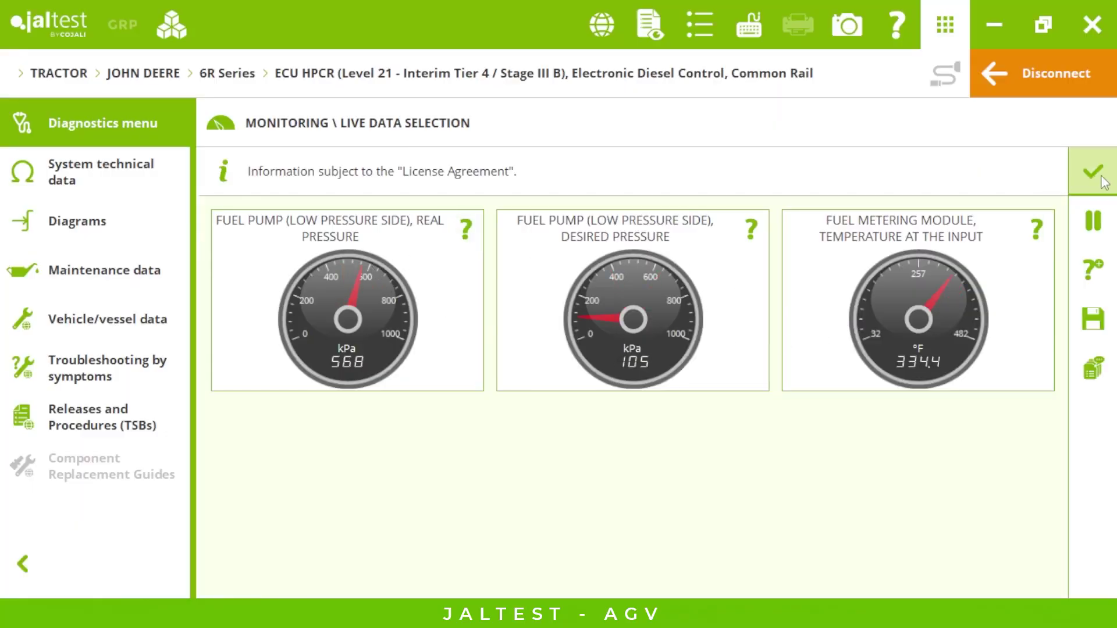
pyautogui.click(1097, 174)
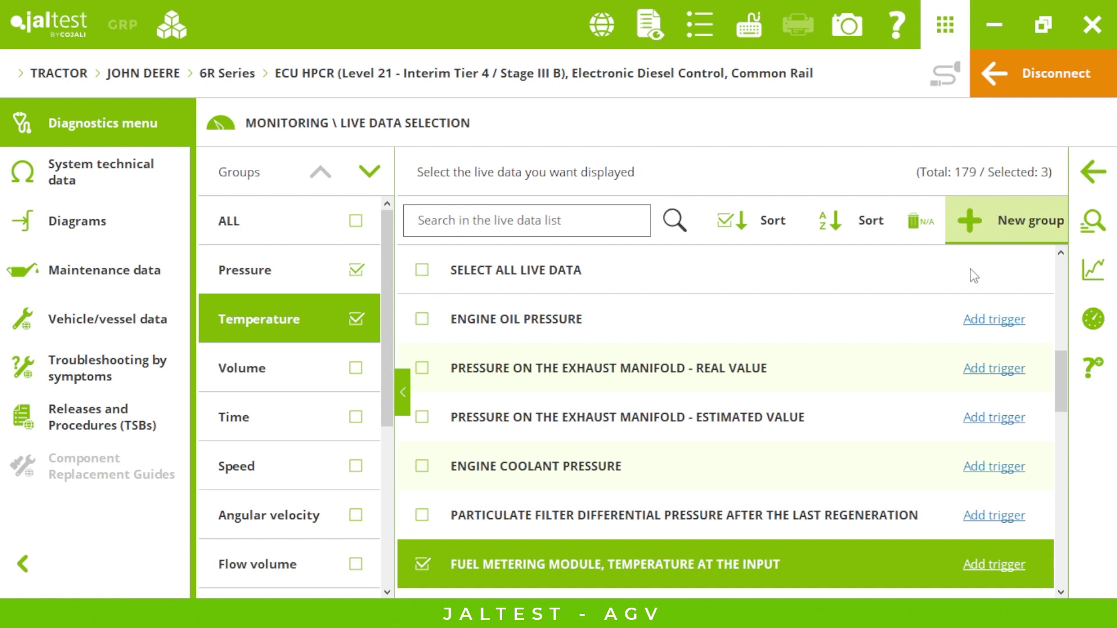
# - Start Parameters > Injector Coding after accepting the expert-mode terms
pyautogui.click(1081, 174)
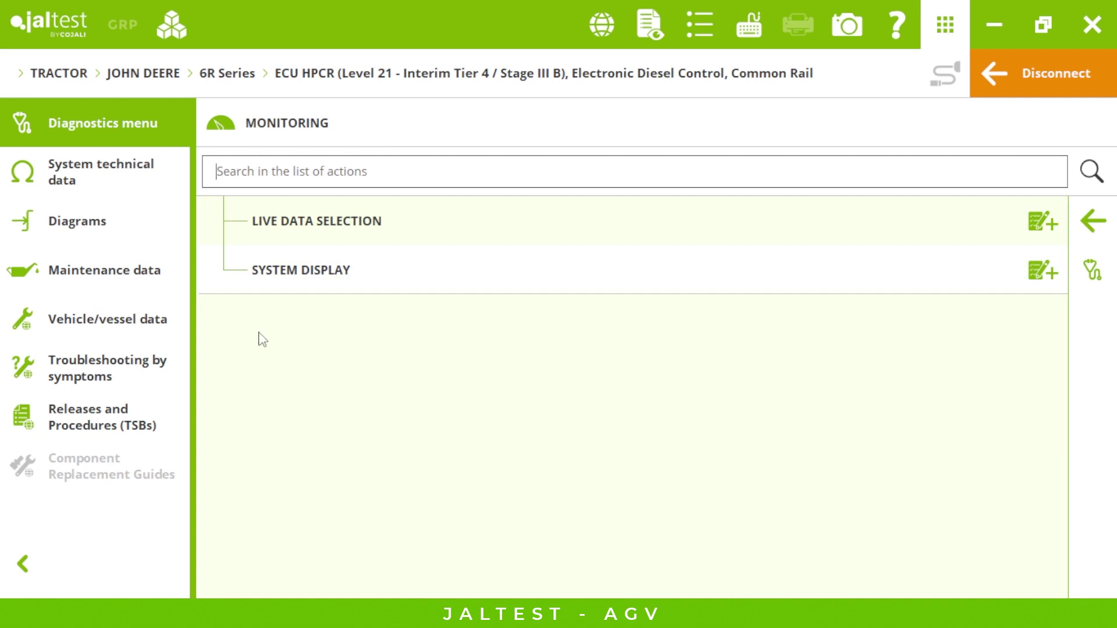
pyautogui.click(1094, 221)
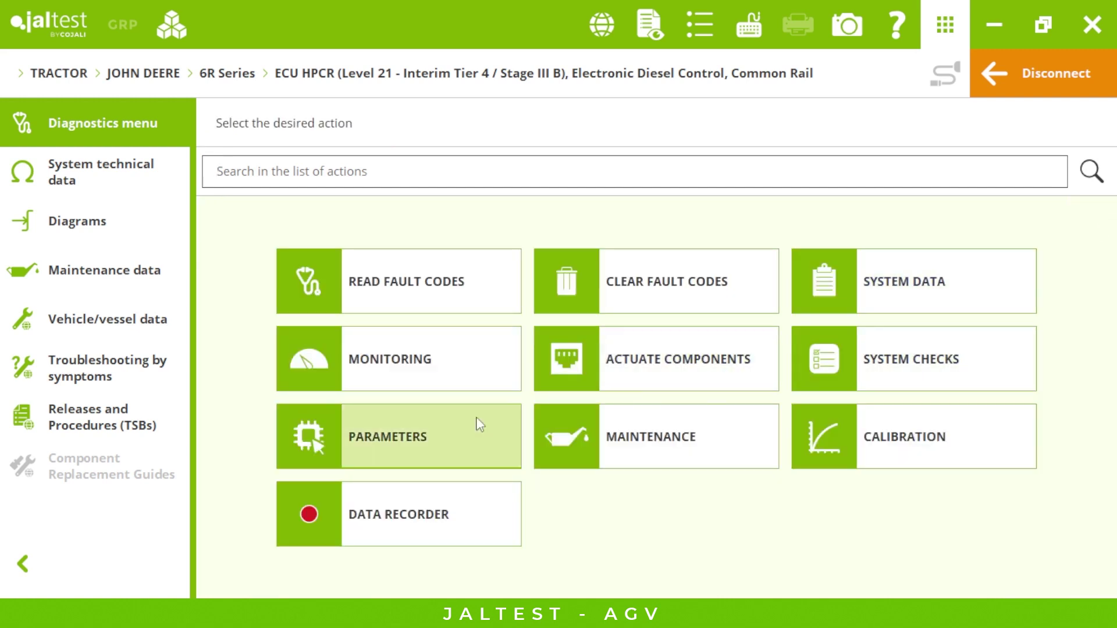
pyautogui.click(469, 428)
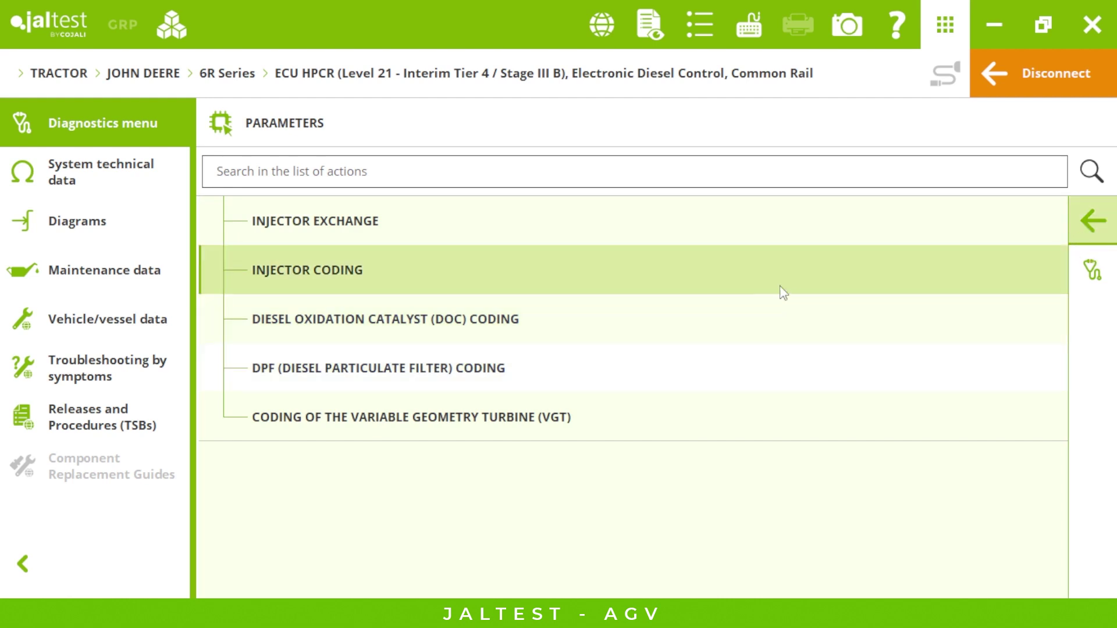
pyautogui.click(767, 290)
pyautogui.click(536, 336)
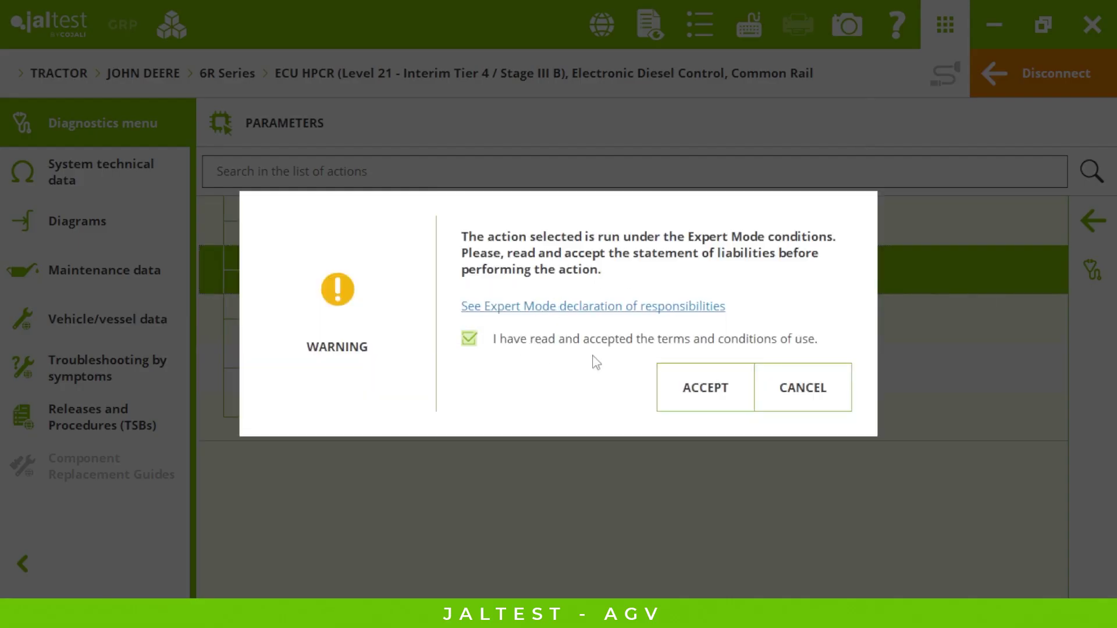
pyautogui.click(716, 395)
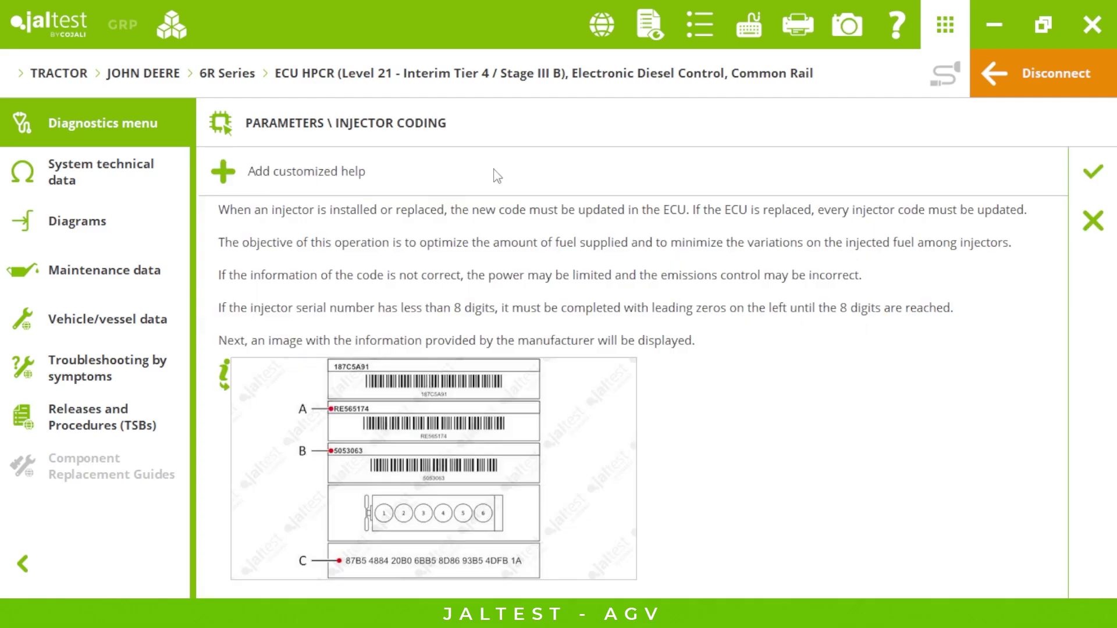
# - Enlarge the injector label reference image, then cancel injector coding back to the main actions
pyautogui.click(432, 382)
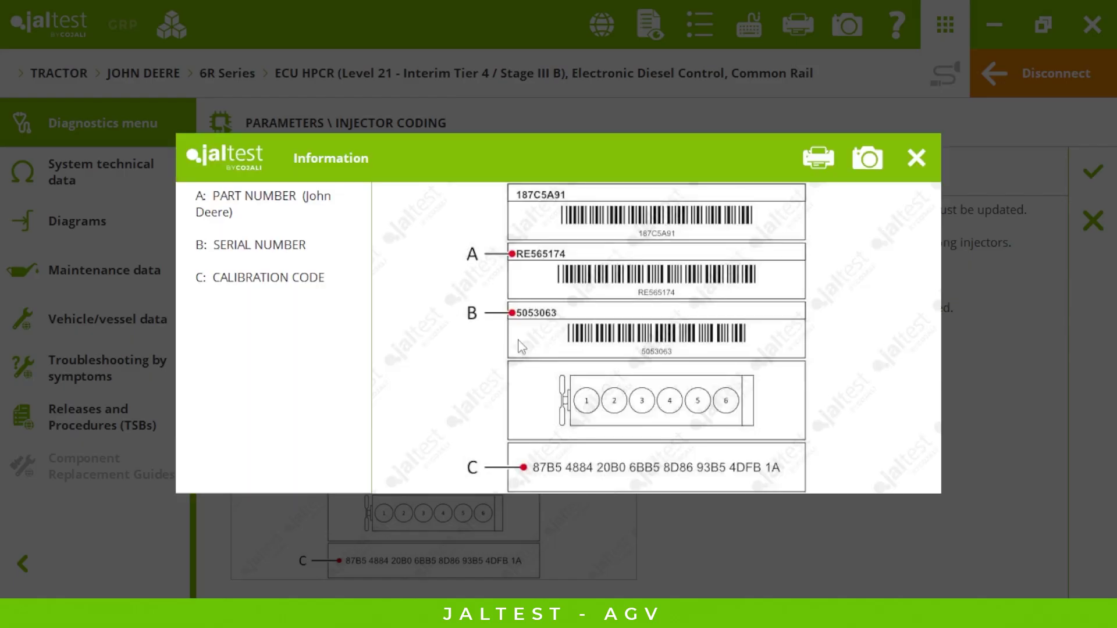
pyautogui.click(917, 158)
pyautogui.click(1093, 221)
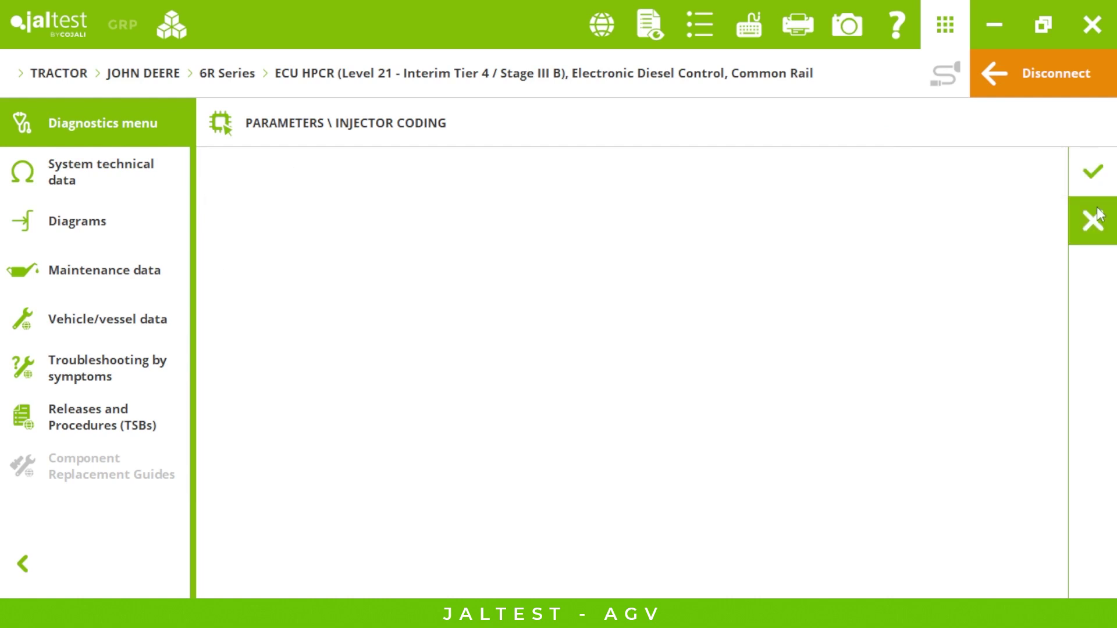
pyautogui.click(1093, 220)
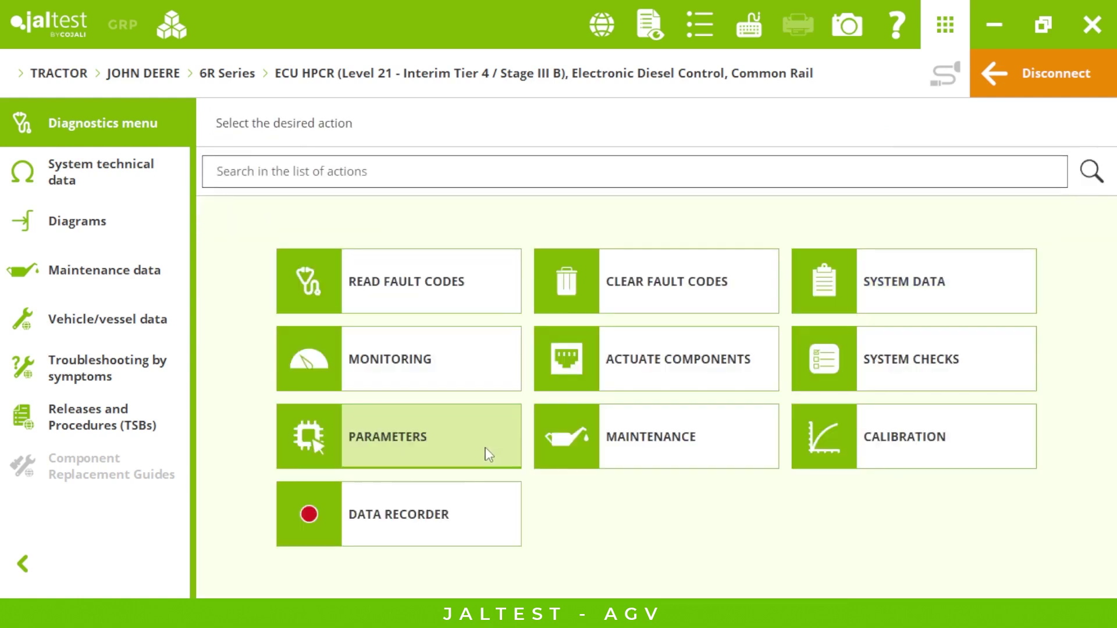
# - View the Maintenance list's Diesel Particulate Filter actions and the EGR valve and intake throttle calibrations
pyautogui.click(635, 453)
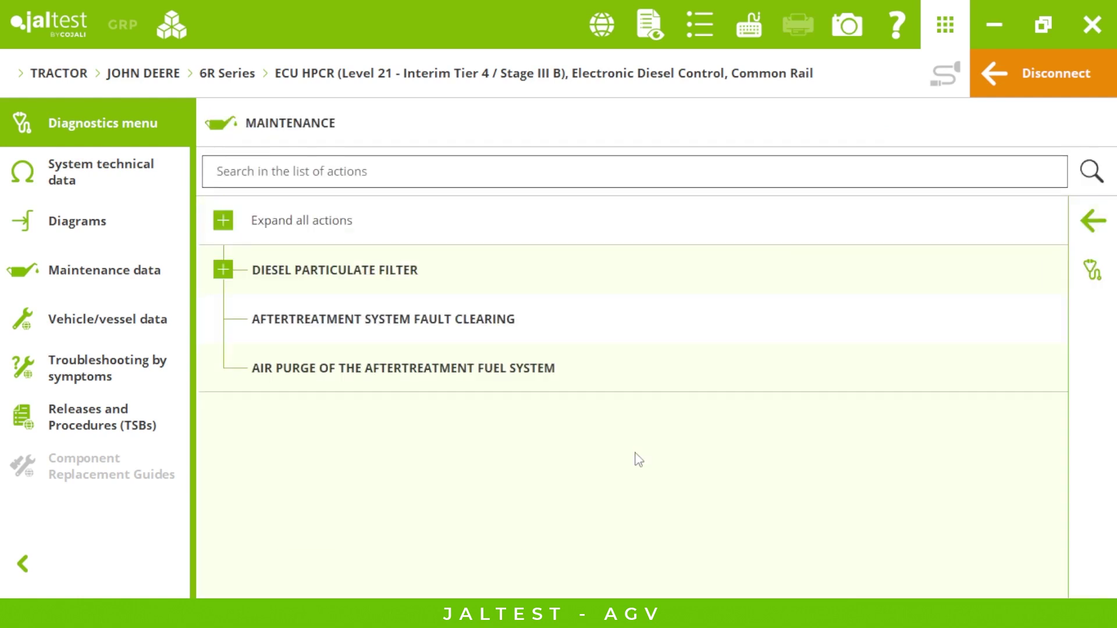
pyautogui.click(222, 270)
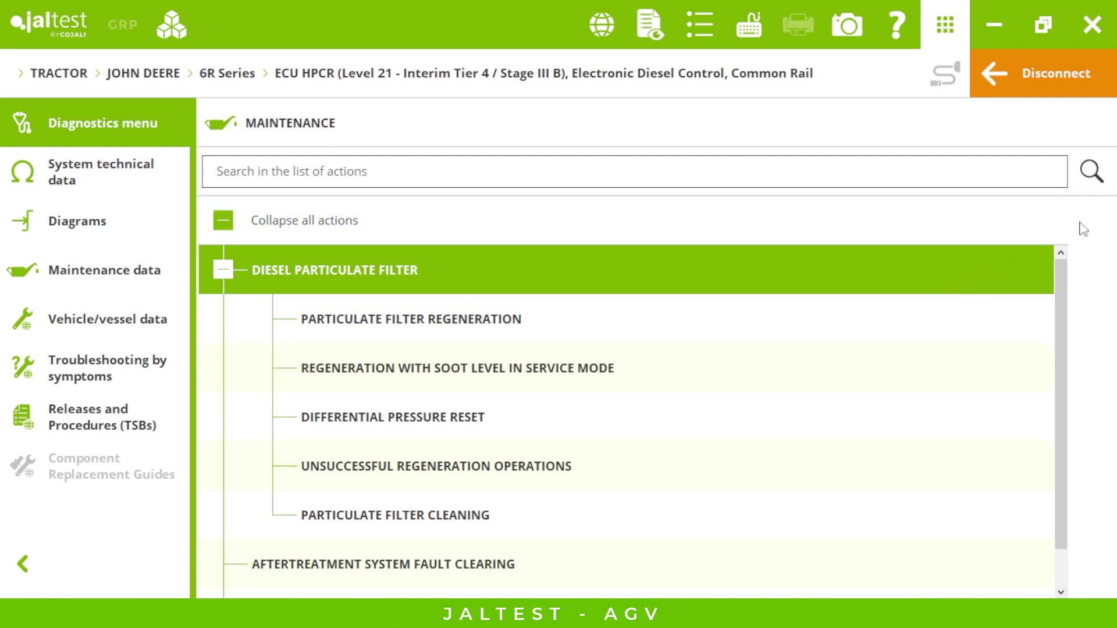
pyautogui.click(1091, 222)
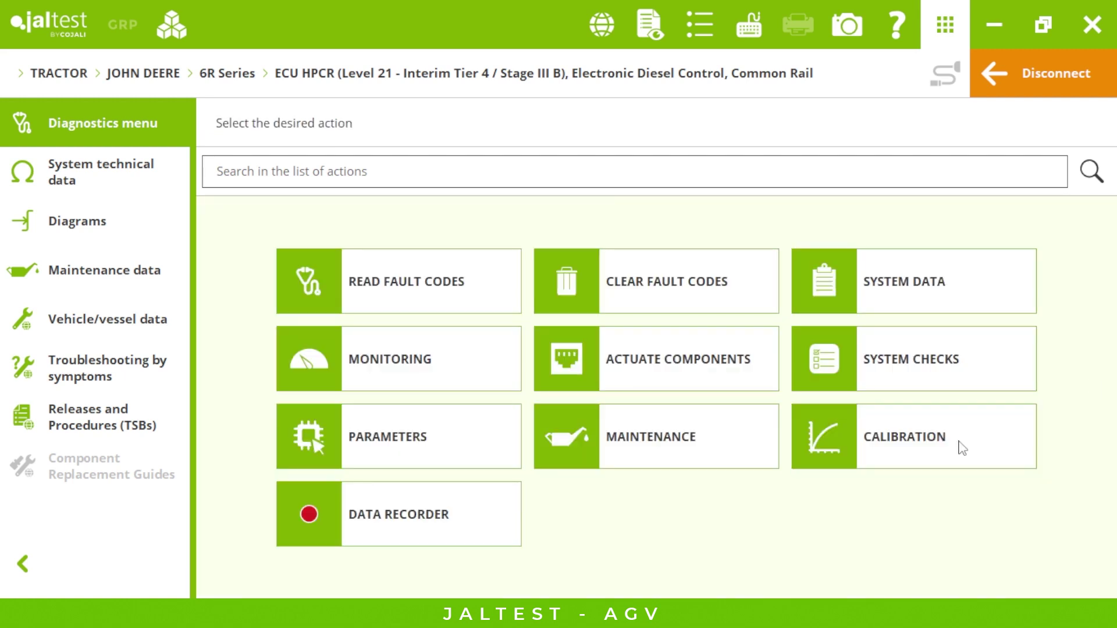
pyautogui.click(950, 448)
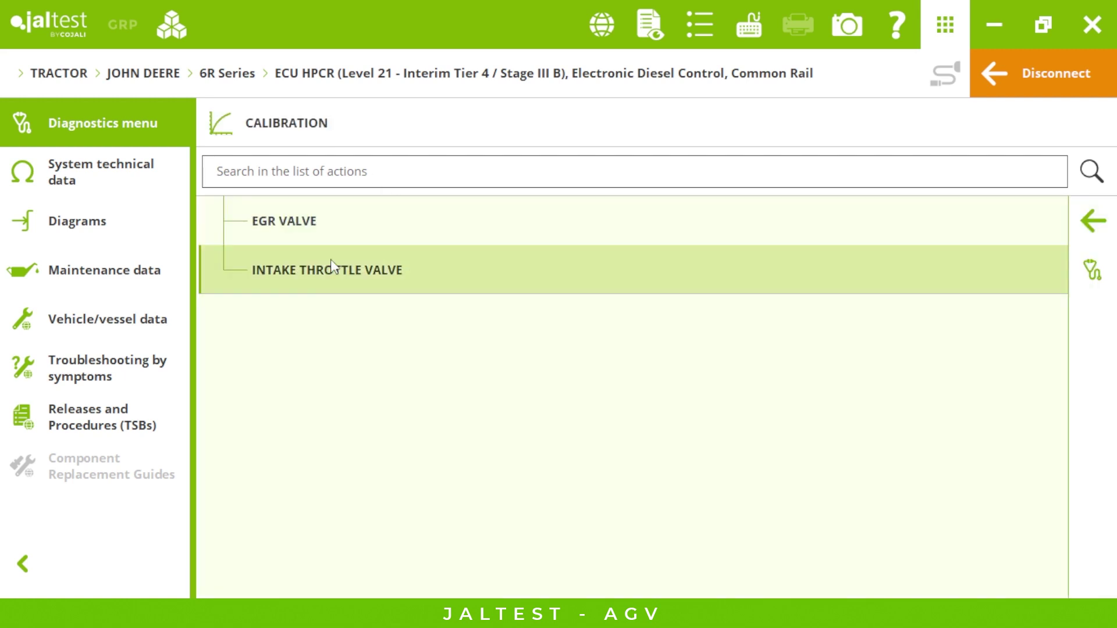
pyautogui.click(1092, 221)
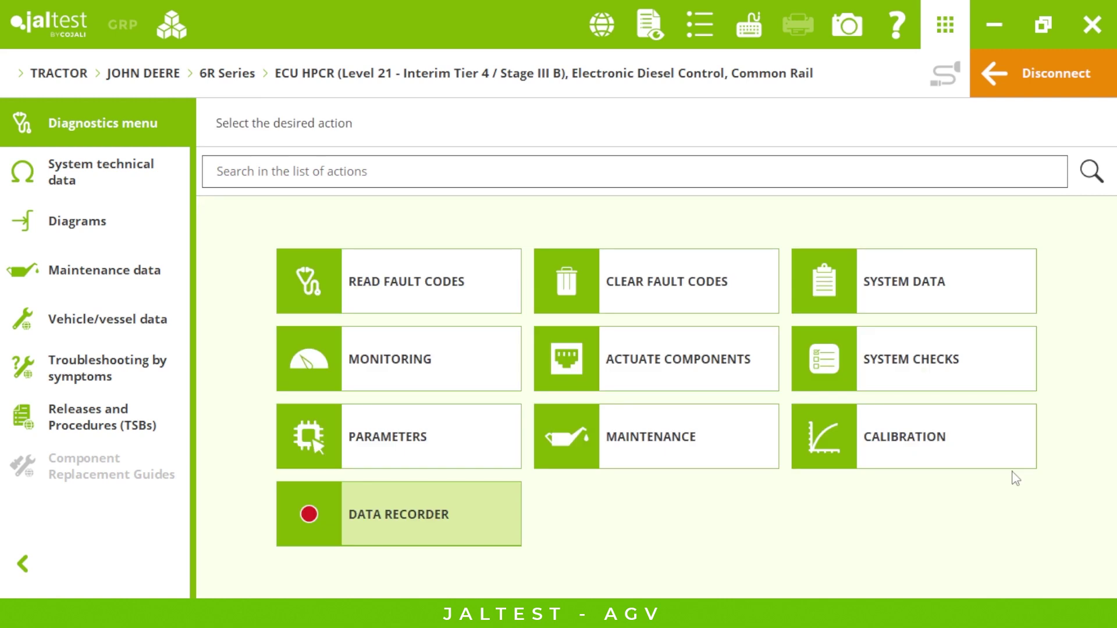
# - Check the Data Recorder and Preferences without changes, then open the engine ECU's System technical data
pyautogui.click(409, 510)
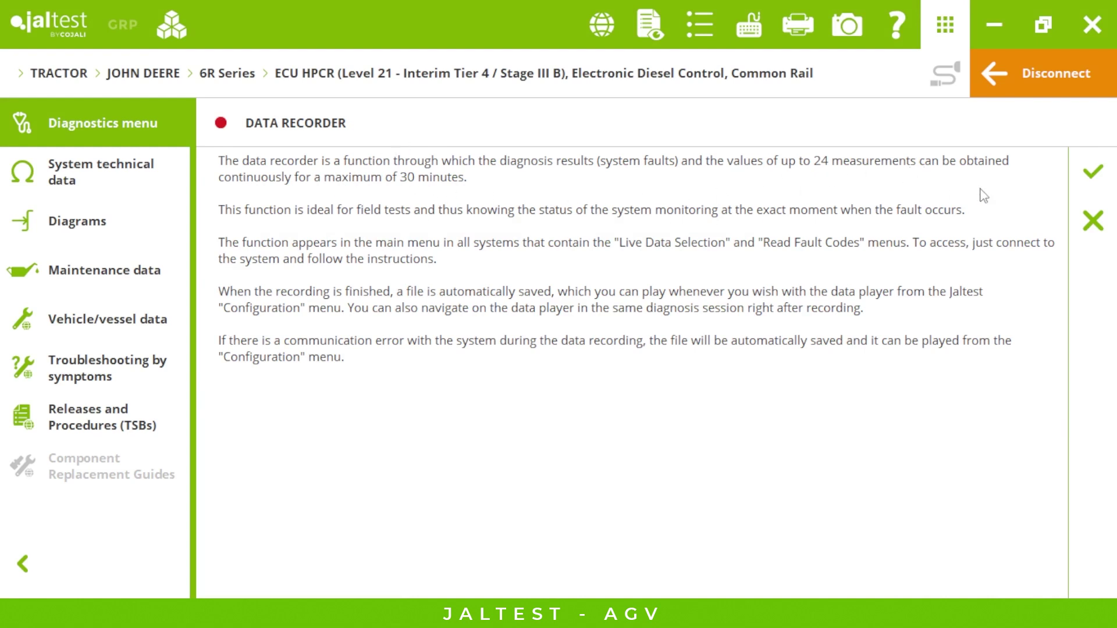
pyautogui.click(1103, 220)
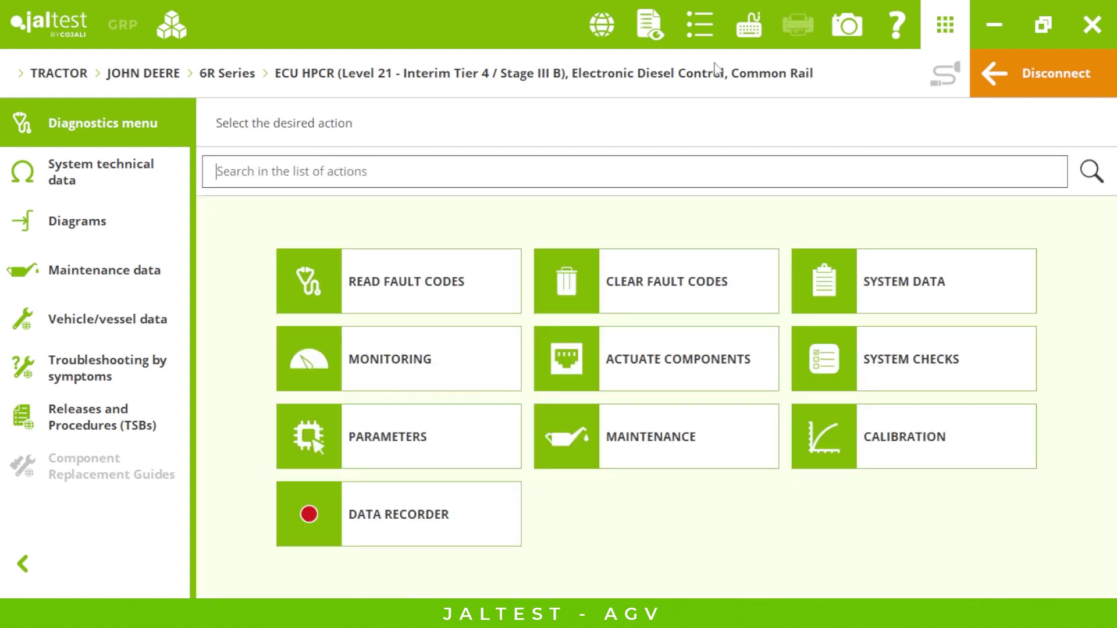
pyautogui.click(700, 41)
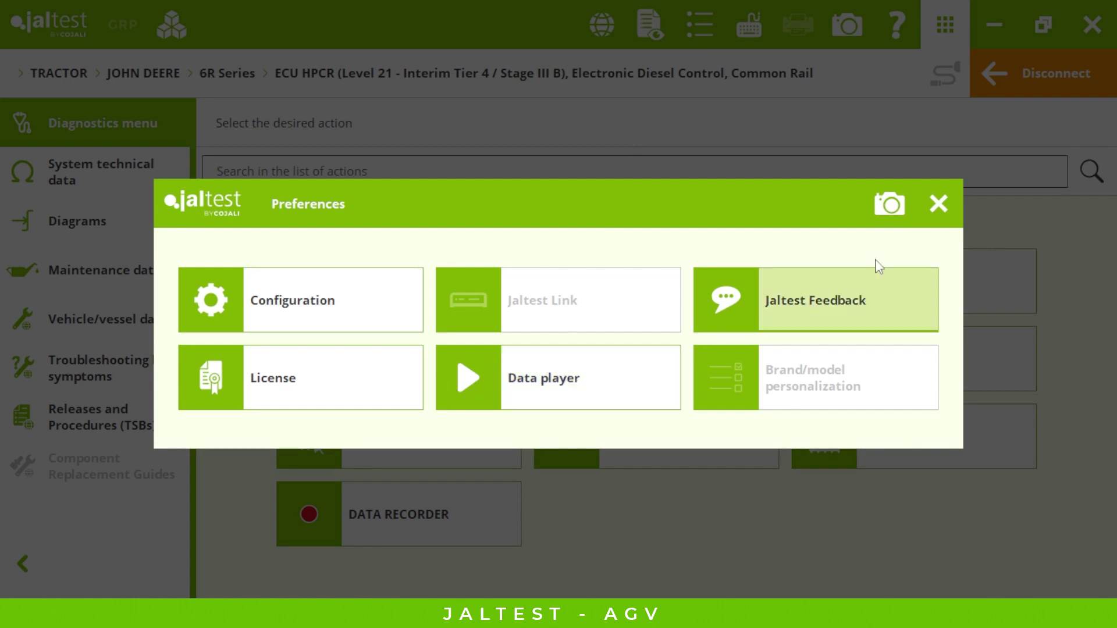
pyautogui.click(938, 209)
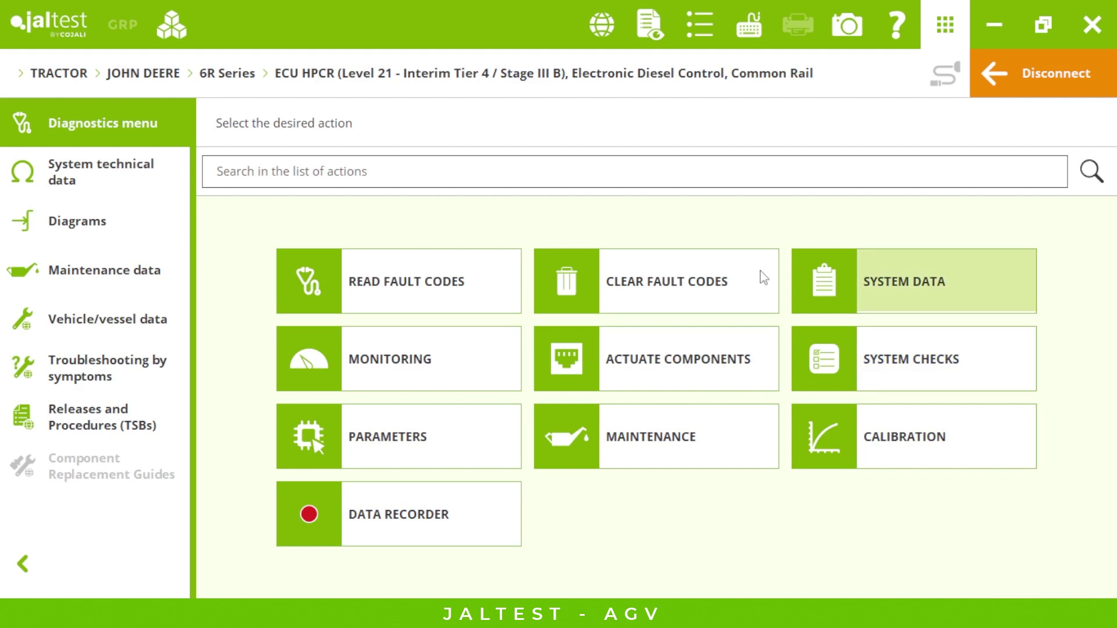
pyautogui.click(97, 177)
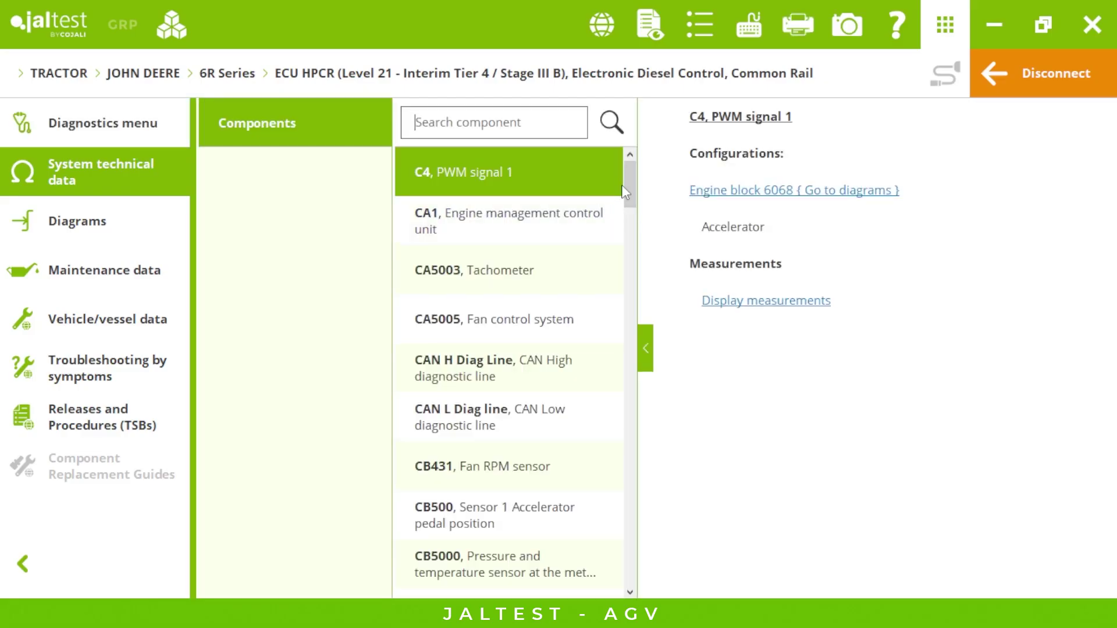
# - Show details for CB5101 Oil pressure sensor, then CB5209 Fuel temperature sensor with its enlarged location photo
pyautogui.moveTo(630, 192); pyautogui.dragTo(632, 248)
pyautogui.click(561, 262)
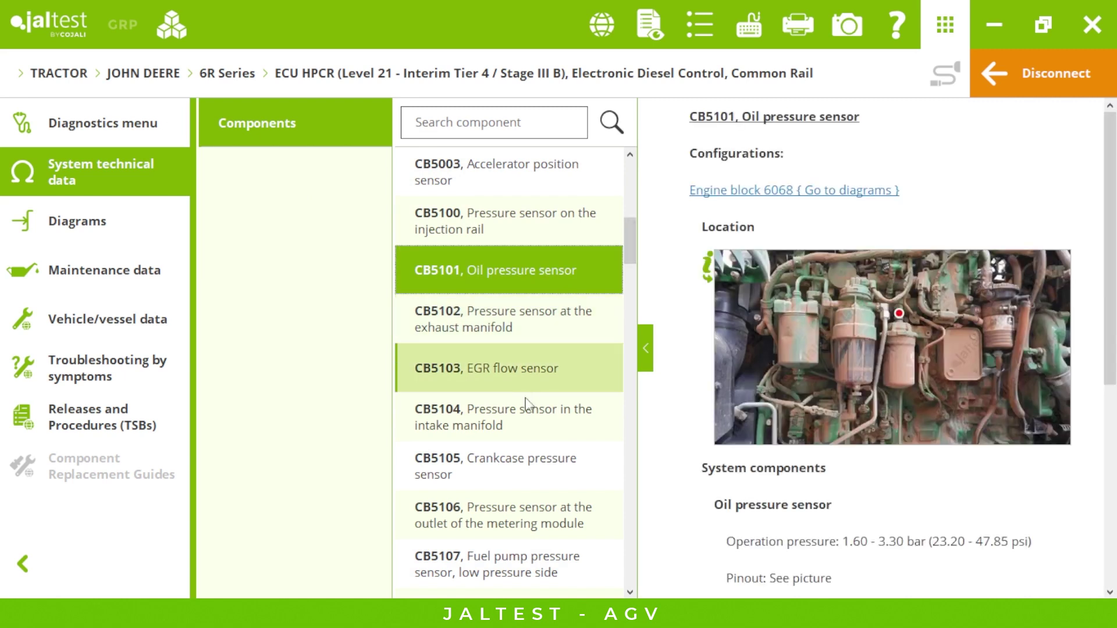
pyautogui.moveTo(630, 254); pyautogui.dragTo(633, 309)
pyautogui.click(567, 471)
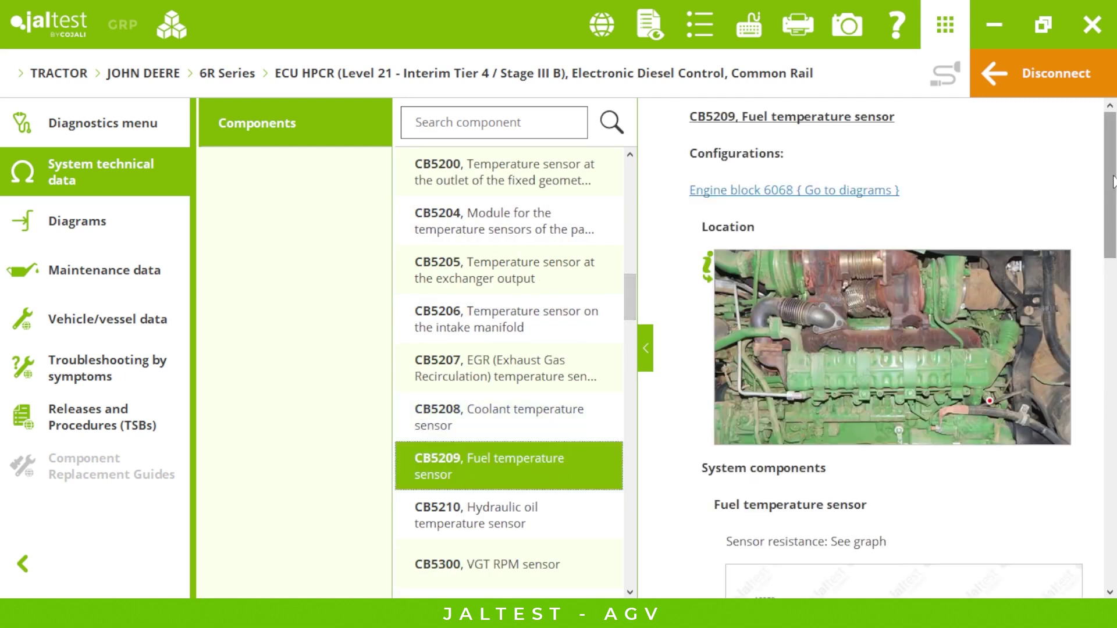
pyautogui.moveTo(1111, 181); pyautogui.dragTo(1113, 213)
pyautogui.click(908, 274)
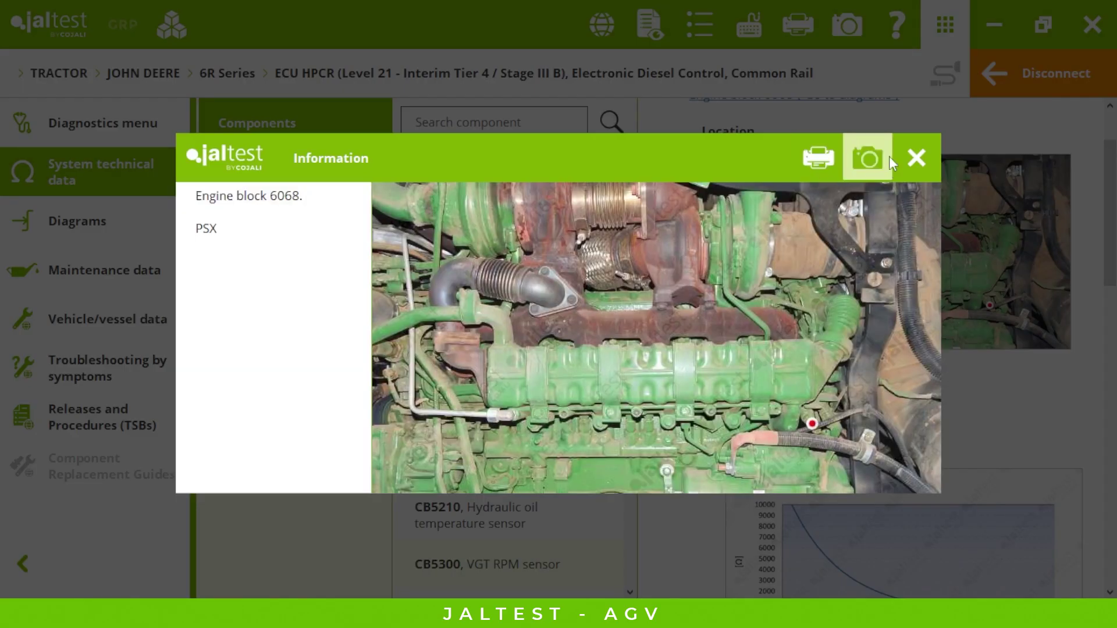
pyautogui.click(916, 157)
# - Open the Engine block 6068 wiring diagram and its component list, ready to search
pyautogui.click(92, 231)
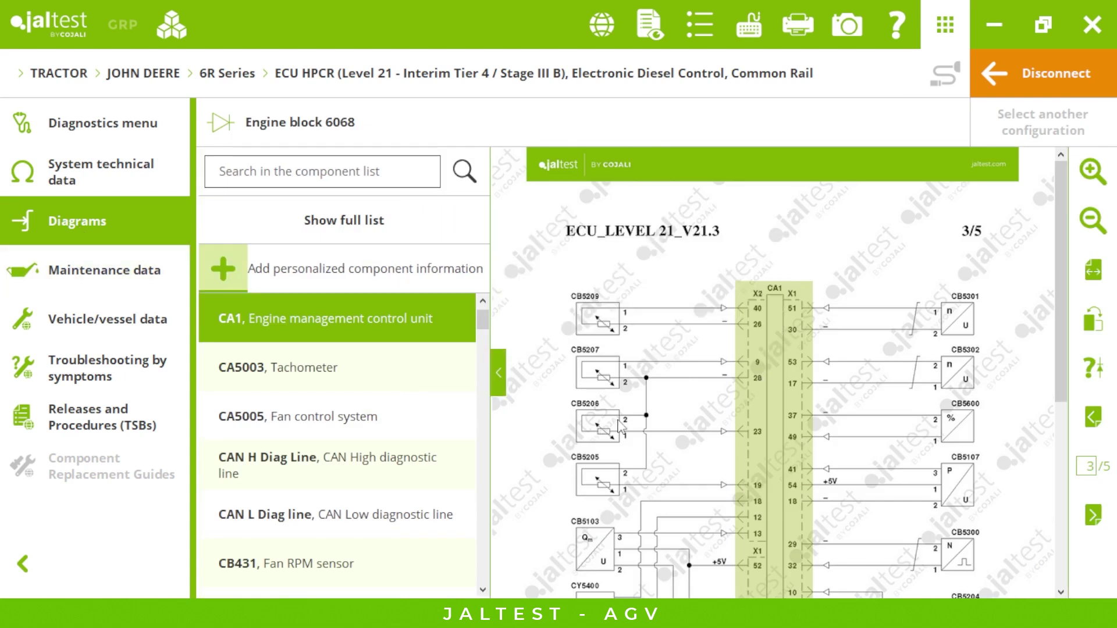
pyautogui.moveTo(621, 426)
pyautogui.scroll(-3, 483, 320)
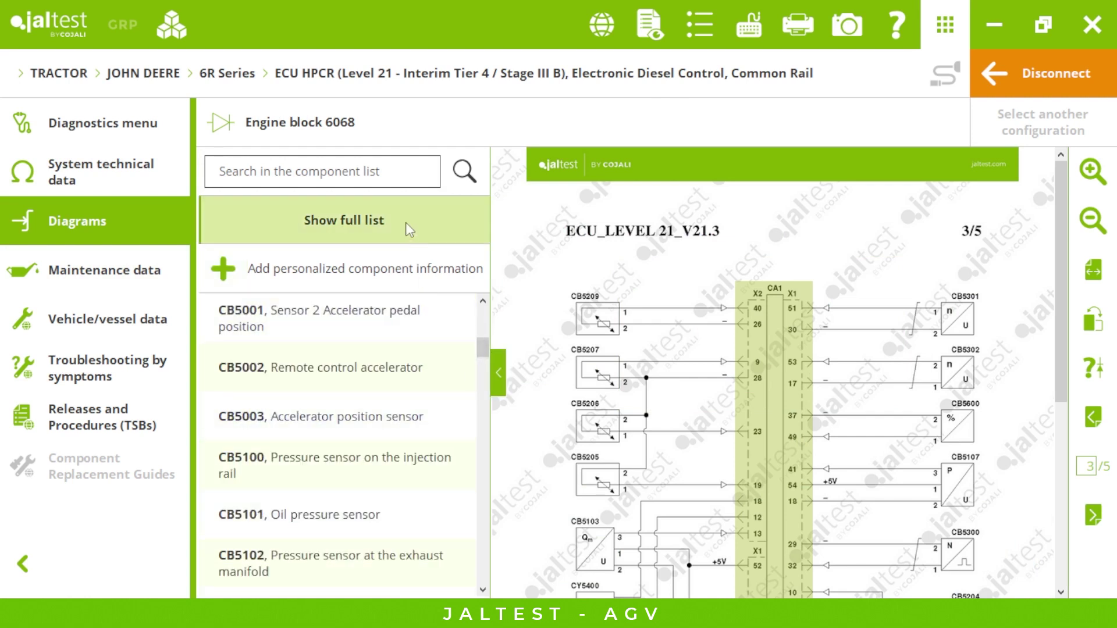
pyautogui.click(381, 178)
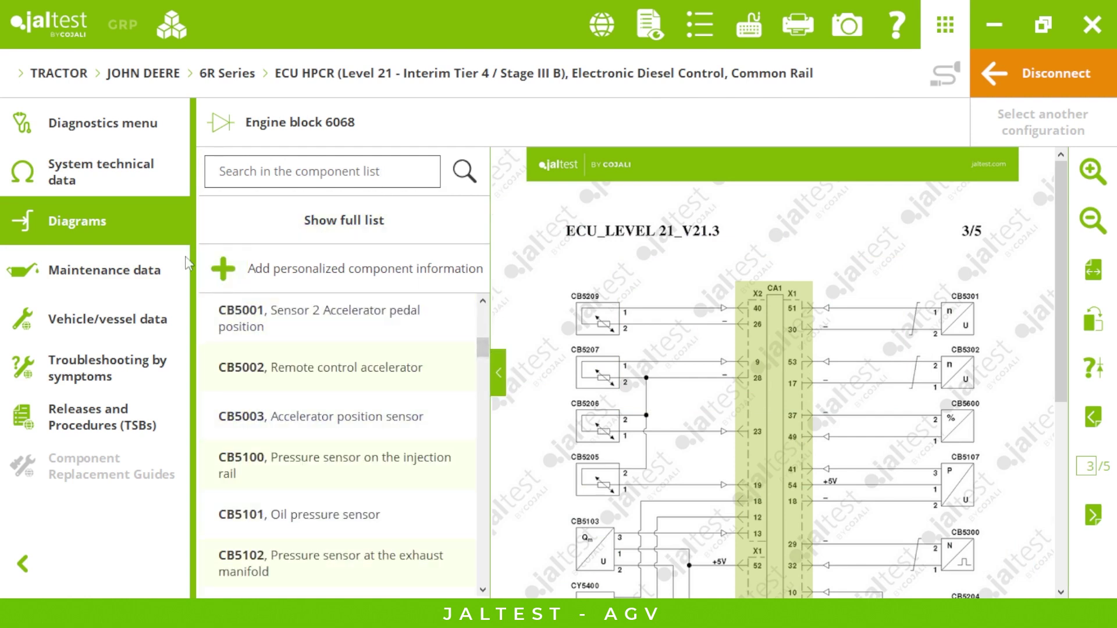
# - Load maintenance data for the 4045H (Level 23) Interim Tier 4 engine
pyautogui.click(120, 279)
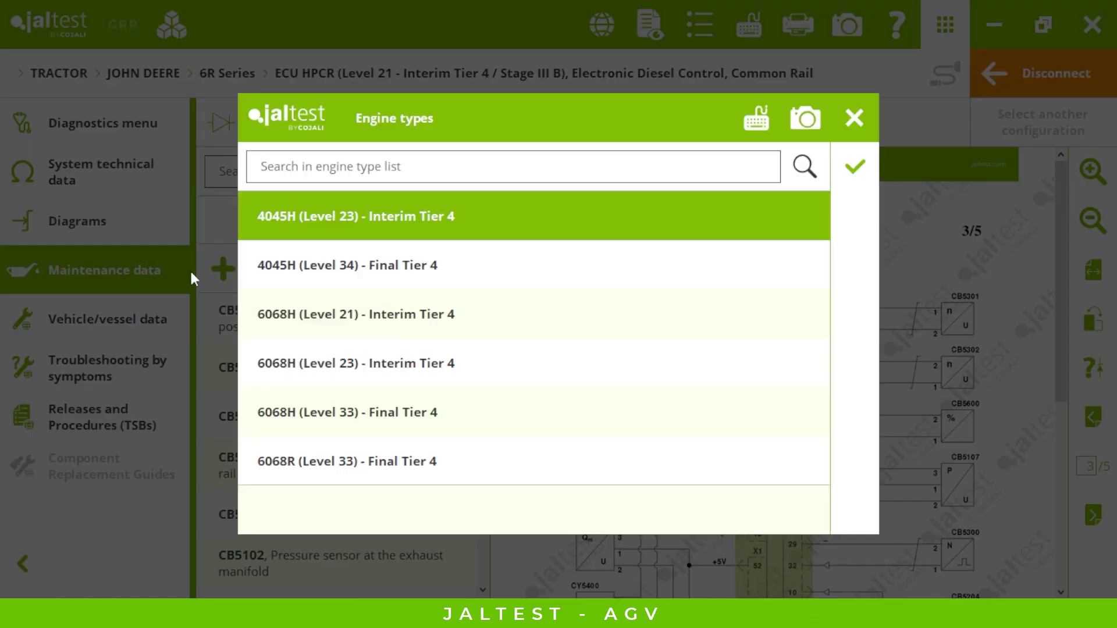
pyautogui.click(861, 174)
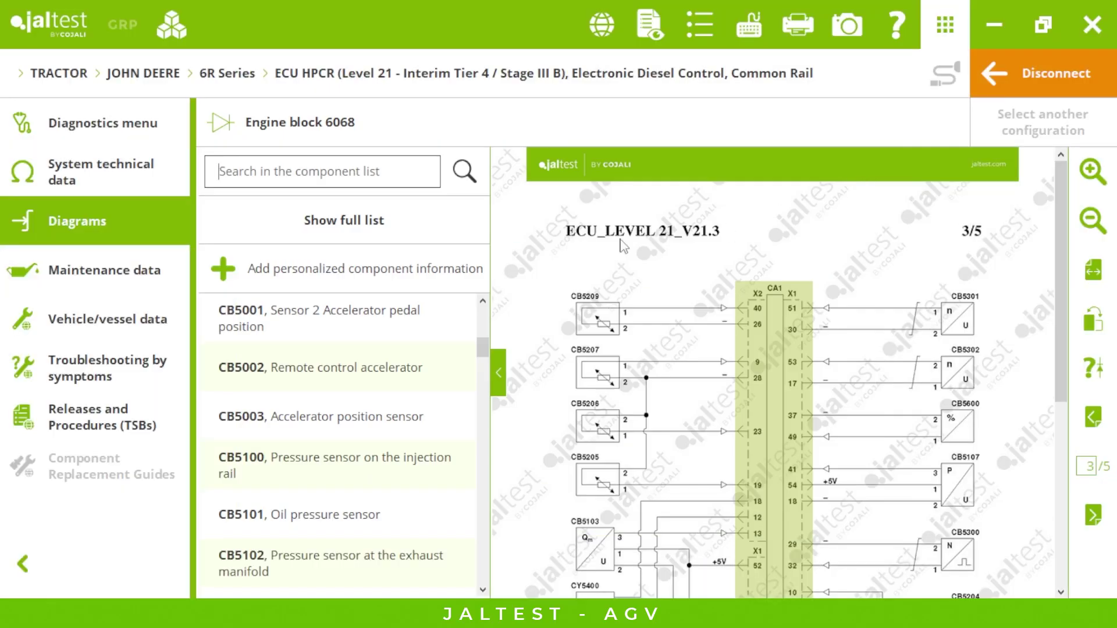
pyautogui.click(149, 270)
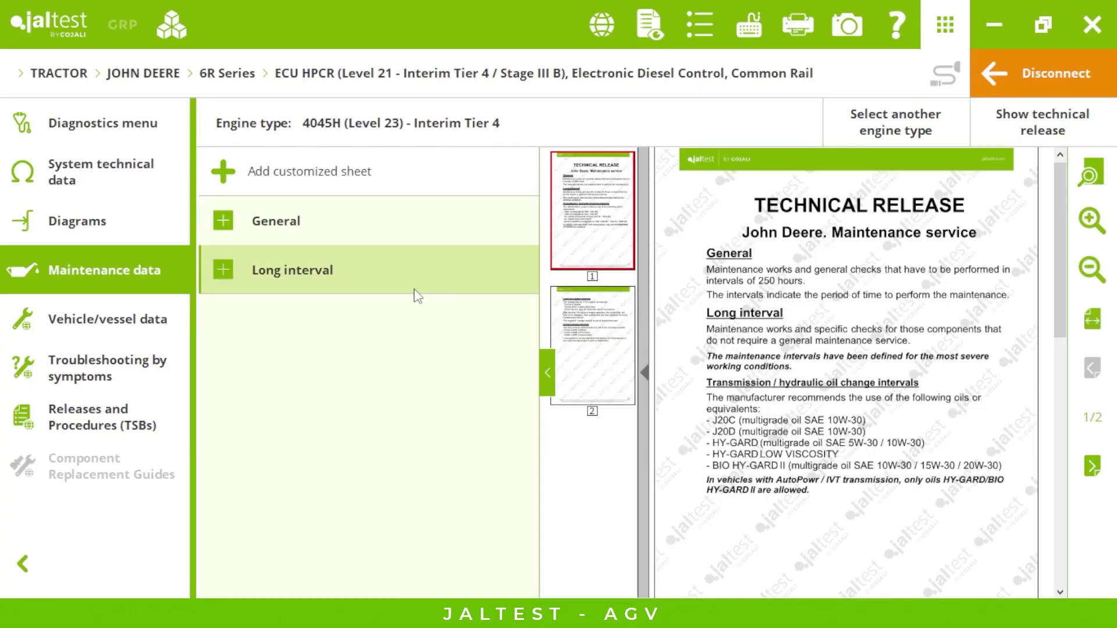
# - Under Long interval > General > 1250 h > Climate HVAC, tick the ventilation check without a comment
pyautogui.click(227, 272)
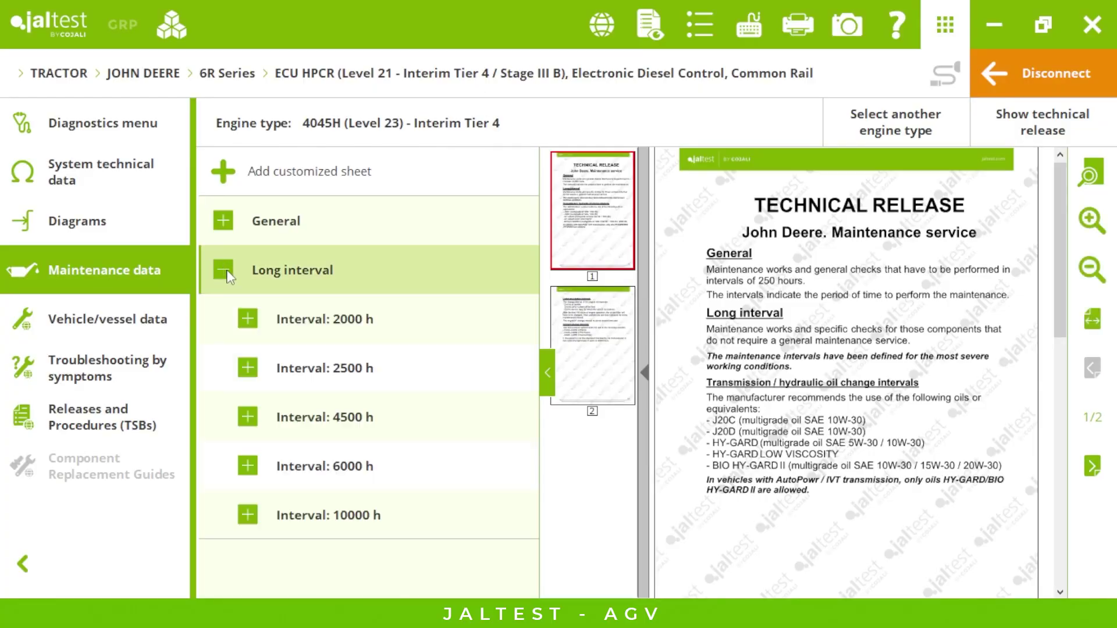
pyautogui.click(224, 224)
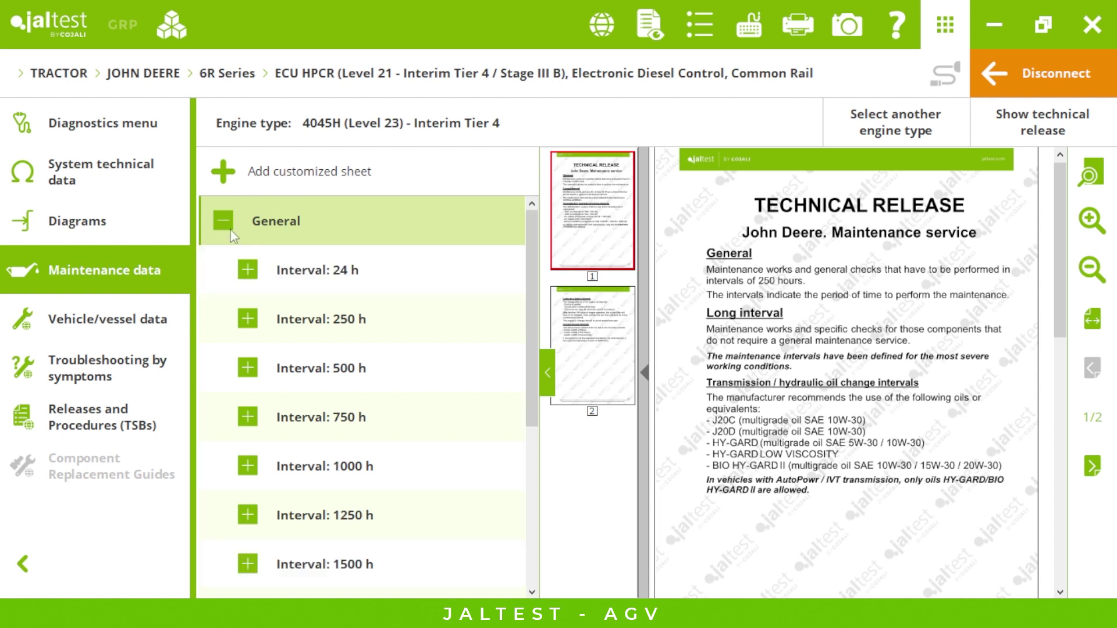
pyautogui.click(249, 517)
pyautogui.scroll(-2, 532, 383)
pyautogui.scroll(-2, 532, 383)
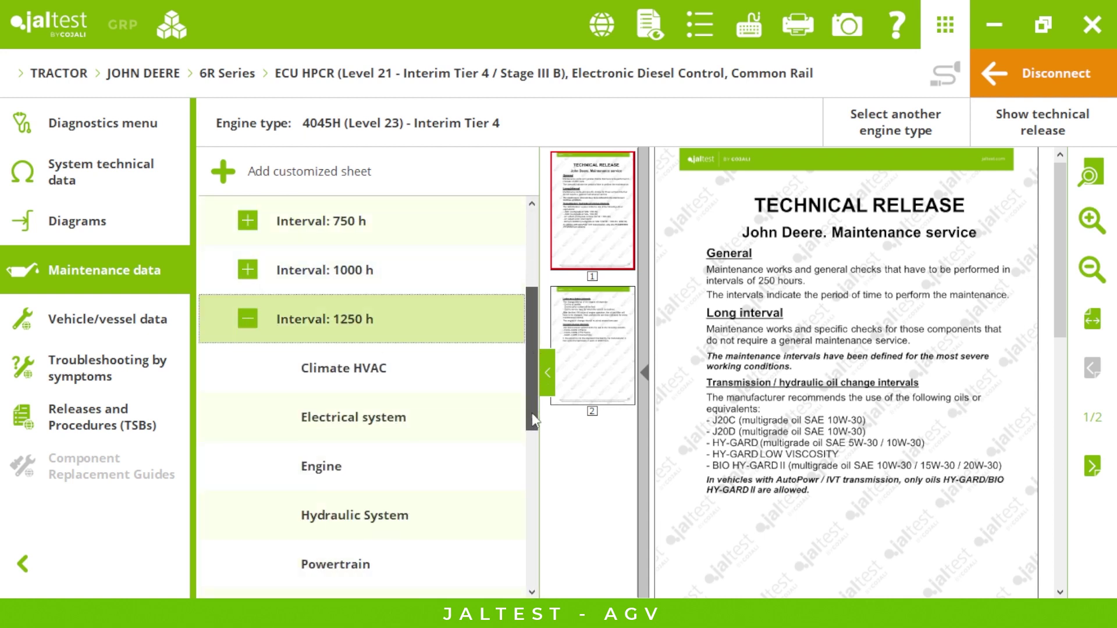
pyautogui.click(428, 387)
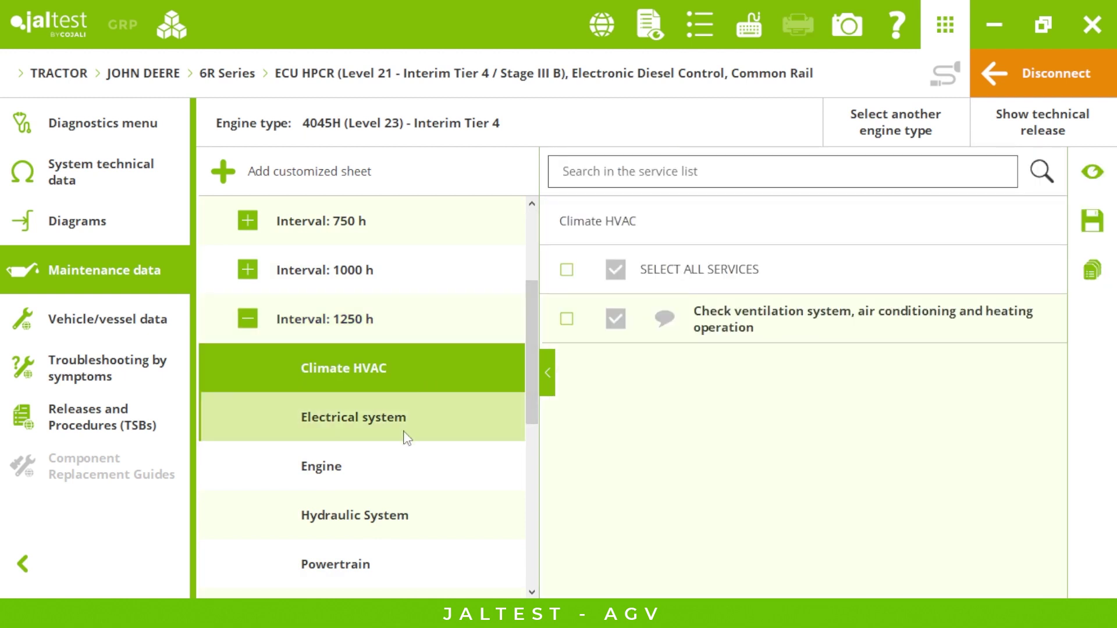
pyautogui.click(668, 320)
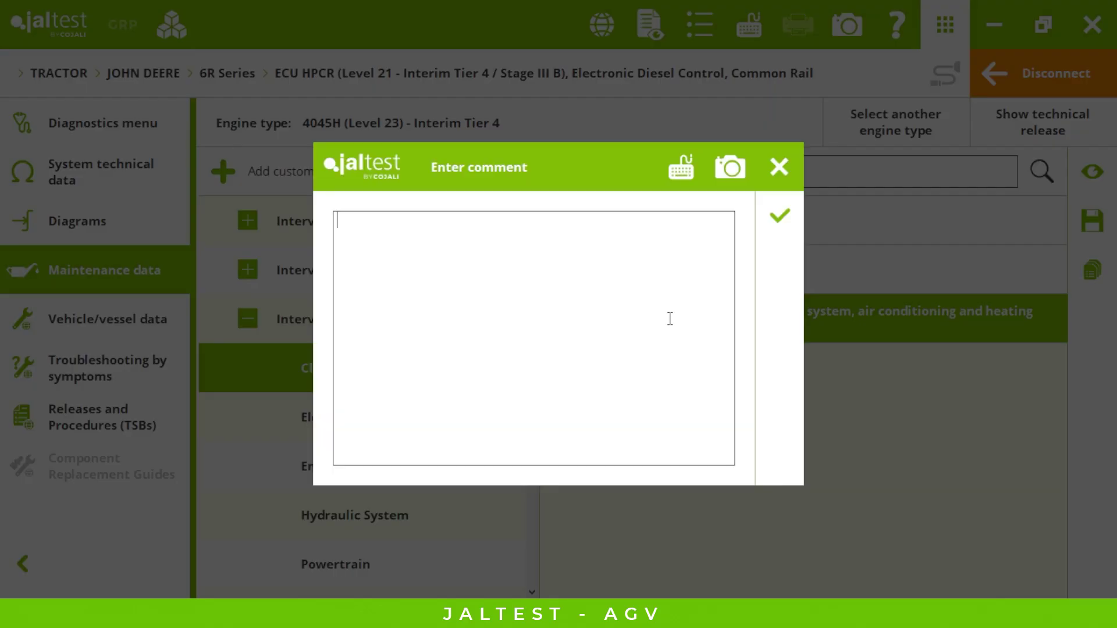
pyautogui.click(776, 172)
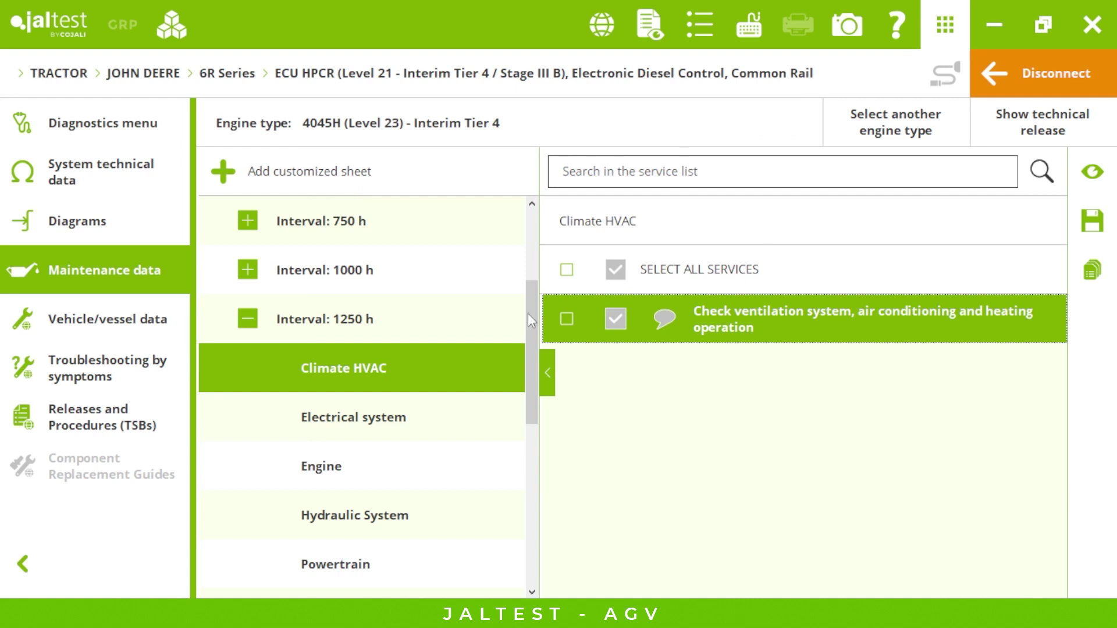
pyautogui.click(616, 319)
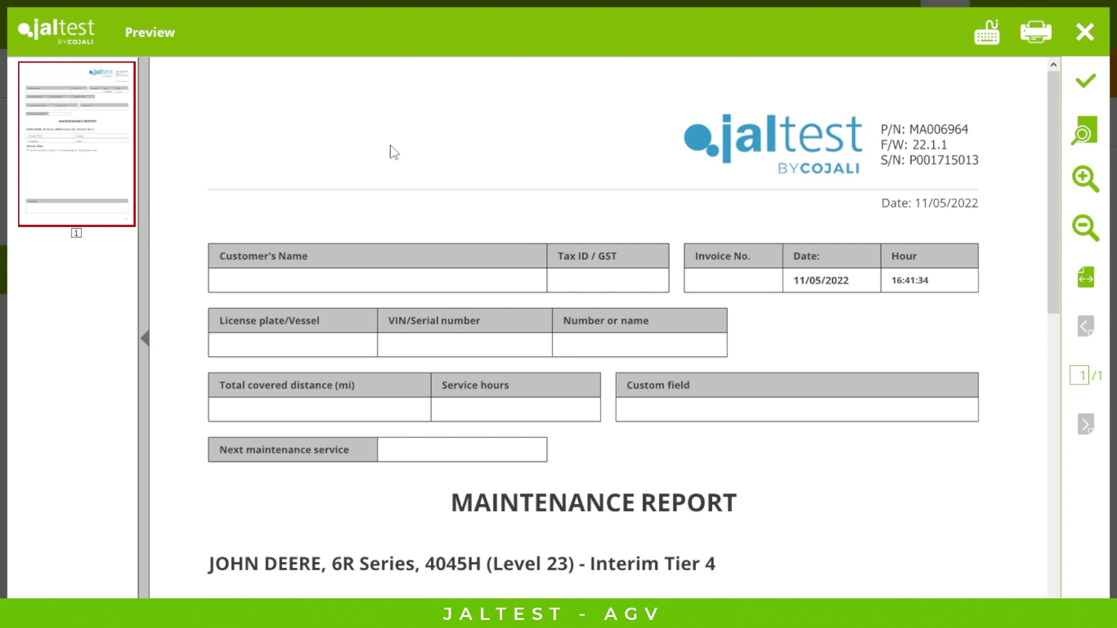
# - Scroll the Maintenance Report preview to its Climate HVAC section, then accept and close it
pyautogui.scroll(-5, 1045, 124)
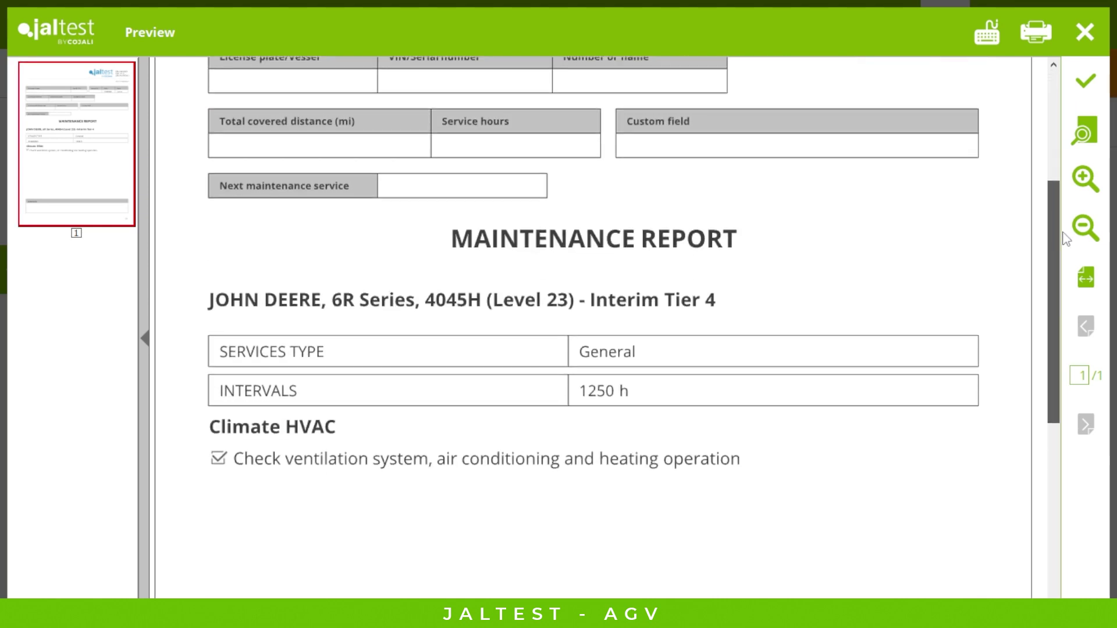
pyautogui.scroll(2, 1060, 221)
pyautogui.click(1081, 79)
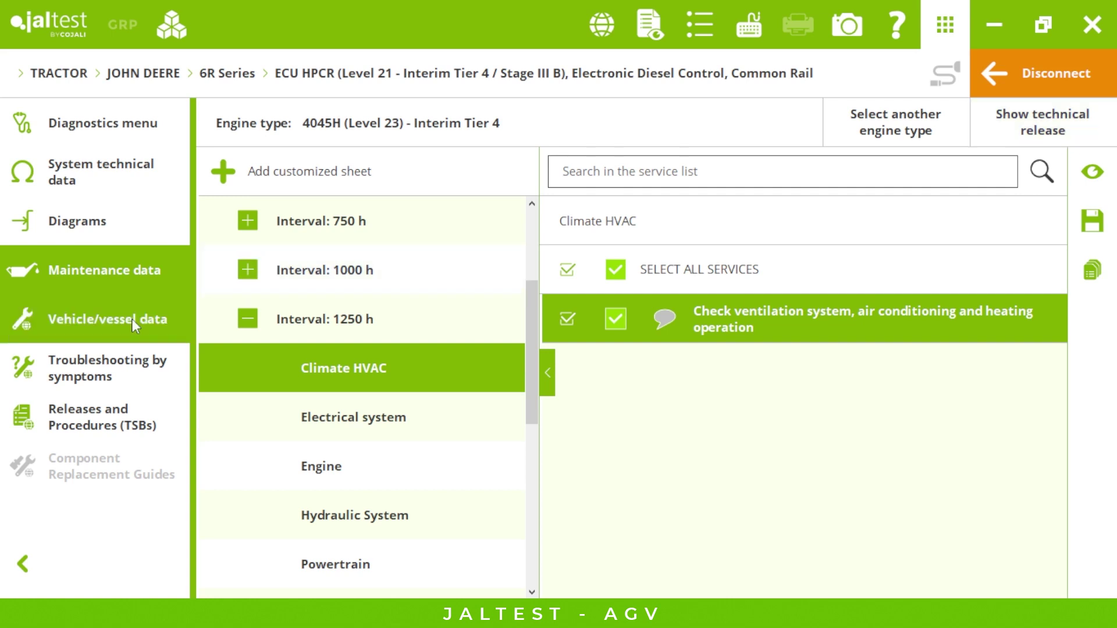
# - Open the vehicle technical data and view the cylinder head tightening torques and bolt diagram
pyautogui.click(111, 314)
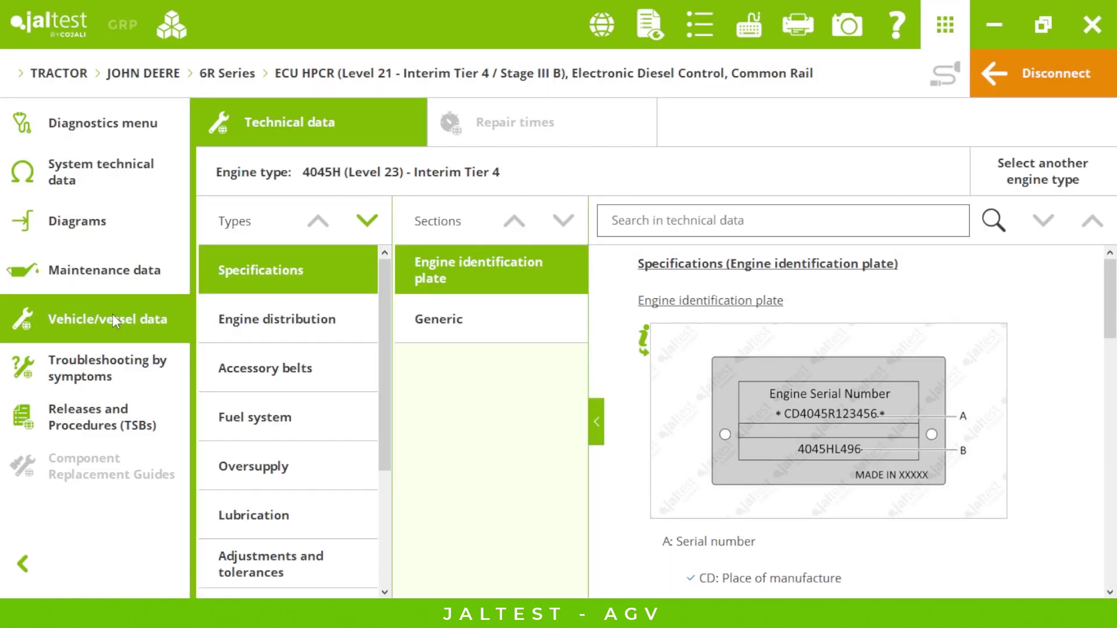
pyautogui.scroll(-2, 384, 454)
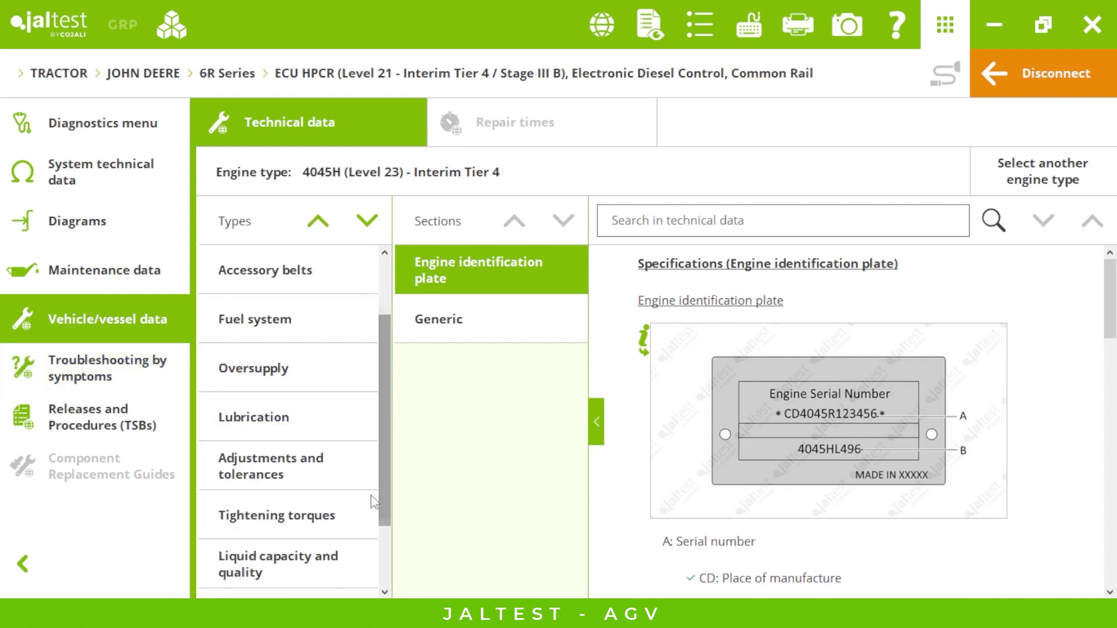
pyautogui.click(338, 512)
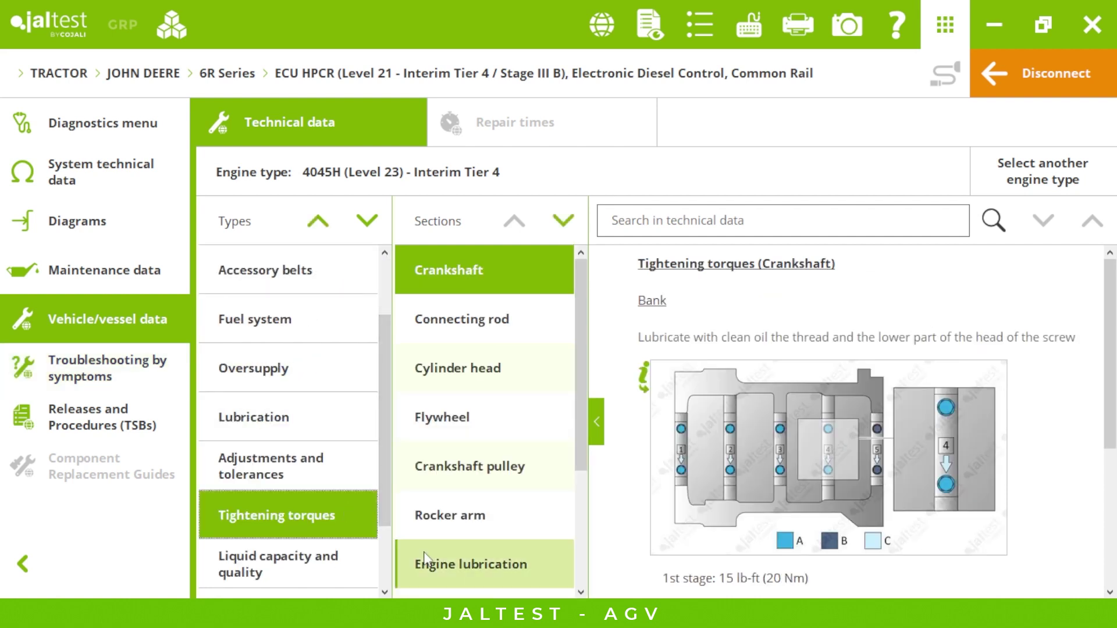
pyautogui.click(520, 372)
pyautogui.click(800, 427)
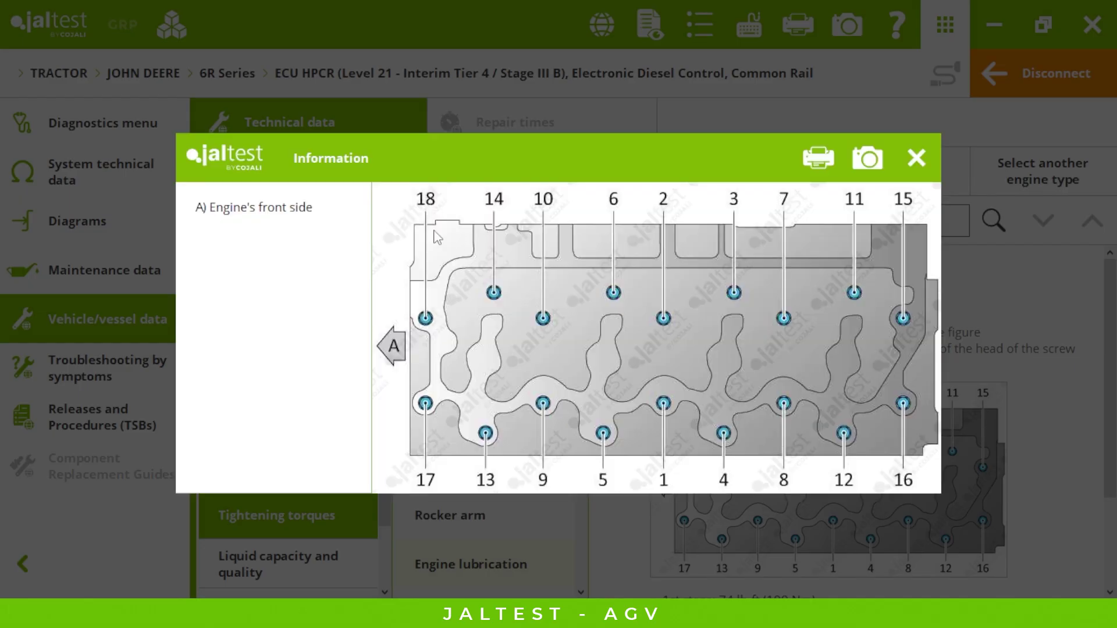
pyautogui.click(921, 176)
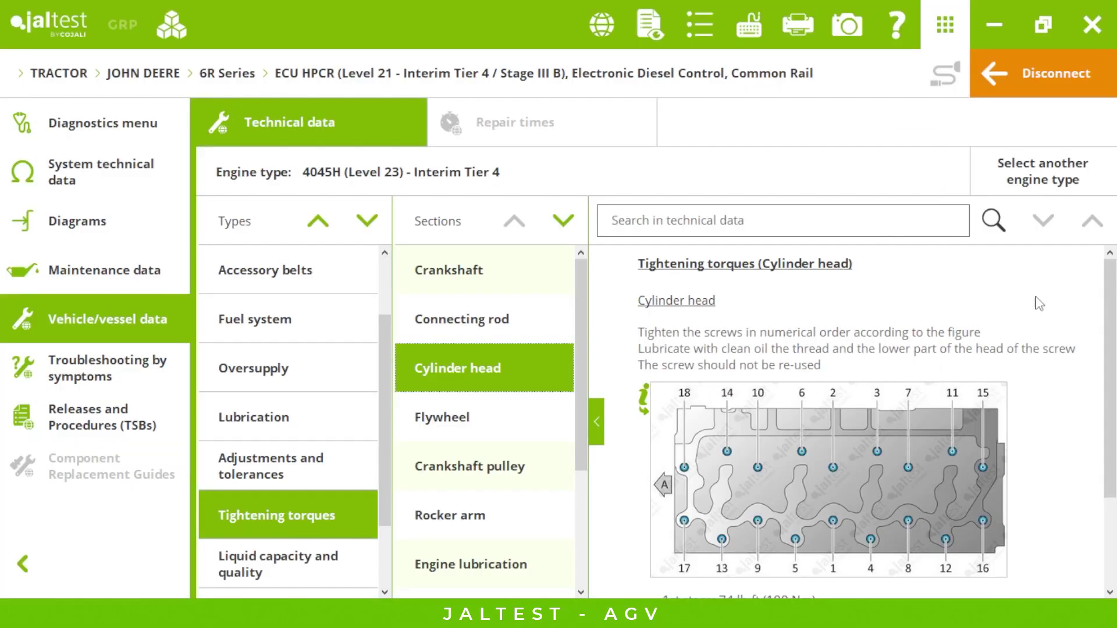
# - Browse the Lubrication, Accessory belts, Fuel system and Oversupply data, viewing the turbocharger illustration
pyautogui.scroll(-2, 850, 438)
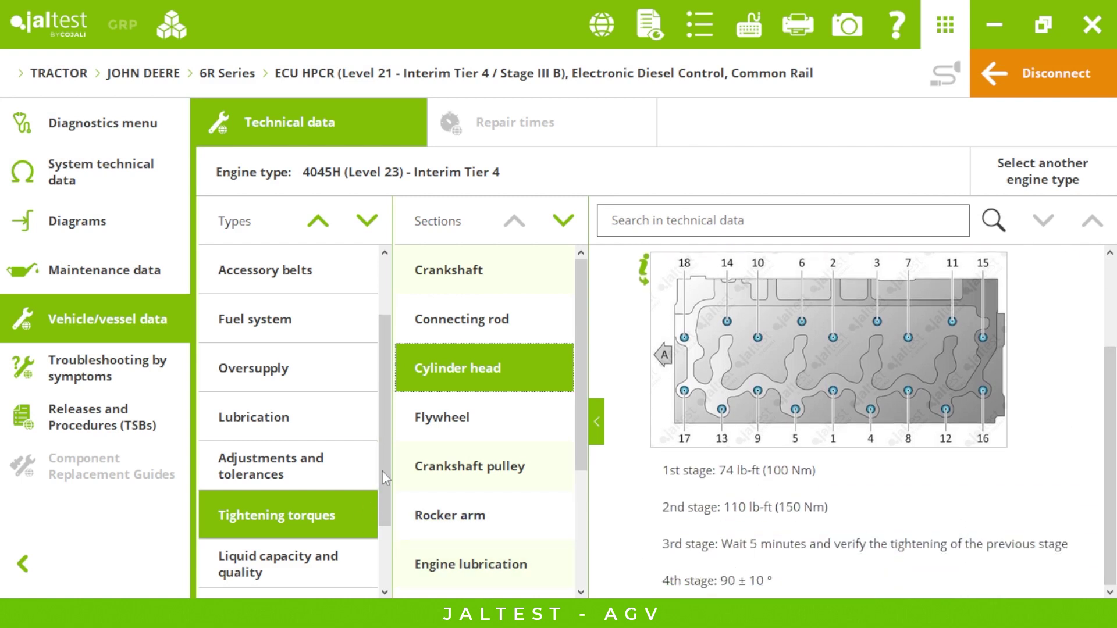
pyautogui.scroll(-2, 387, 527)
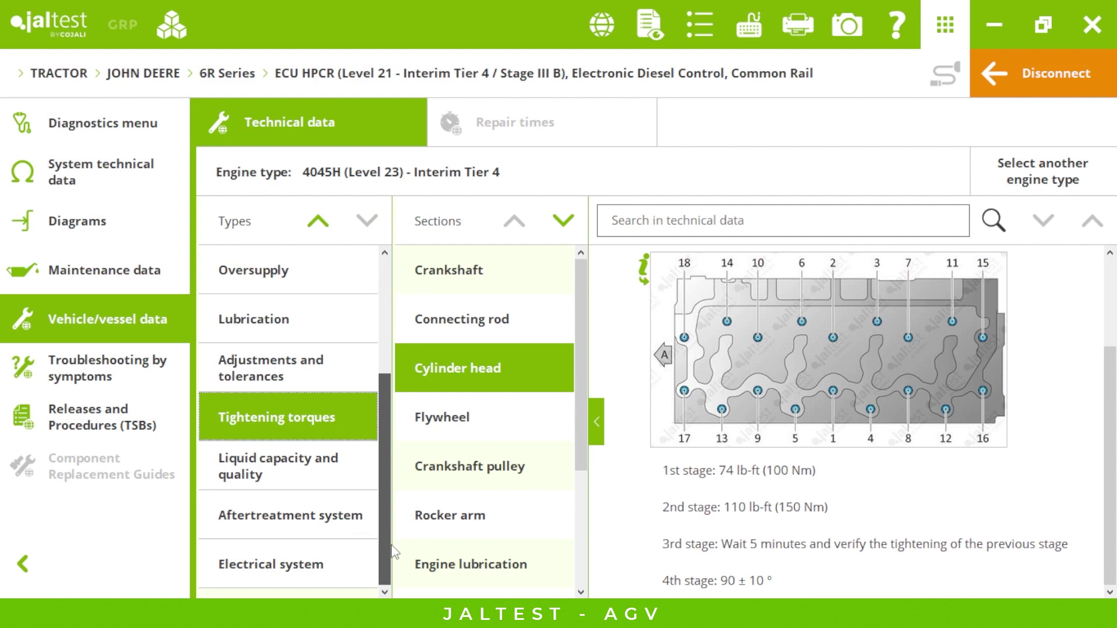
pyautogui.scroll(4, 393, 518)
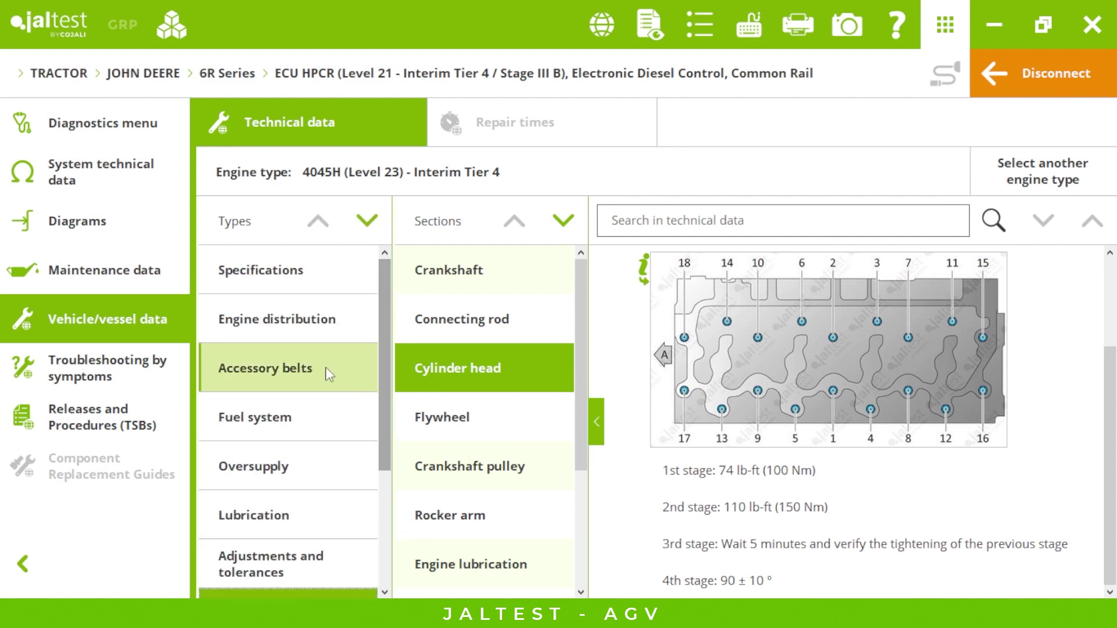
pyautogui.scroll(-1, 361, 425)
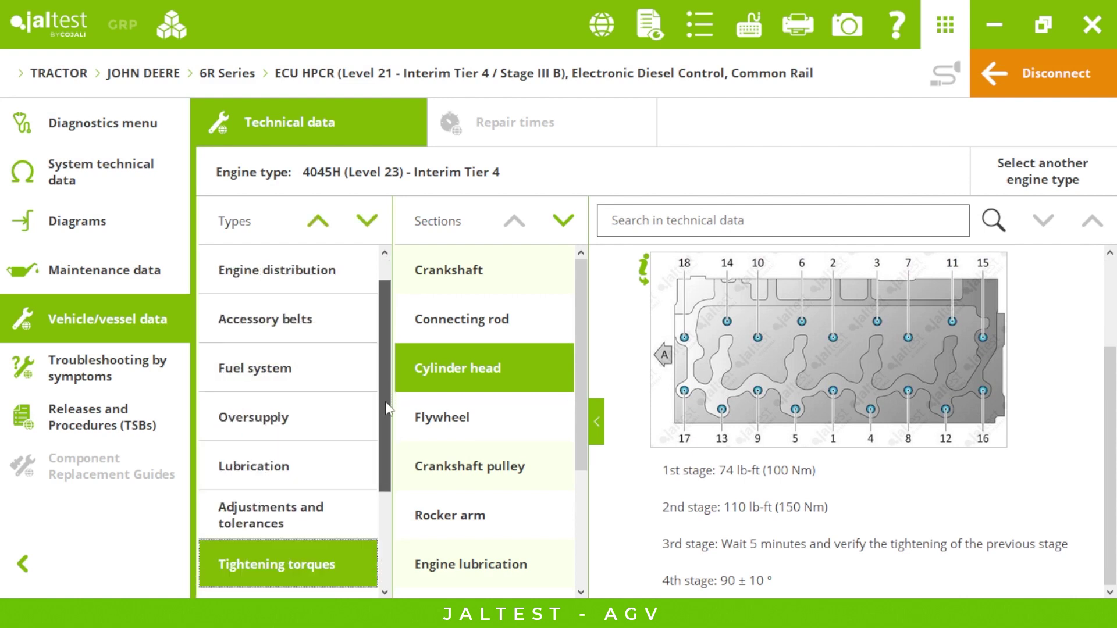
pyautogui.click(332, 465)
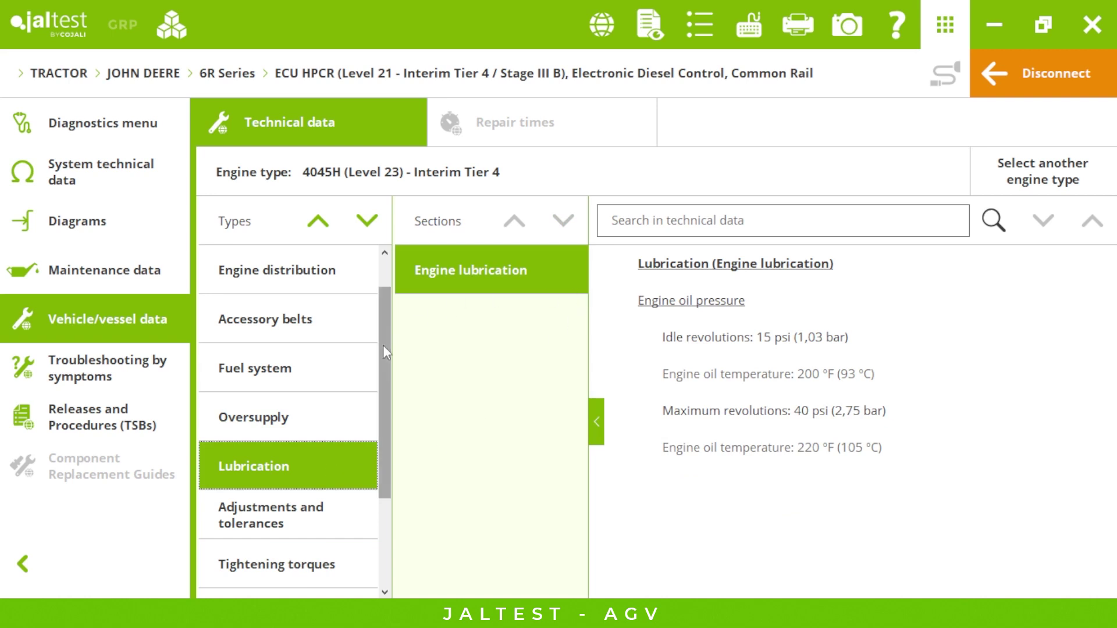
pyautogui.moveTo(383, 352); pyautogui.dragTo(383, 274)
pyautogui.click(325, 376)
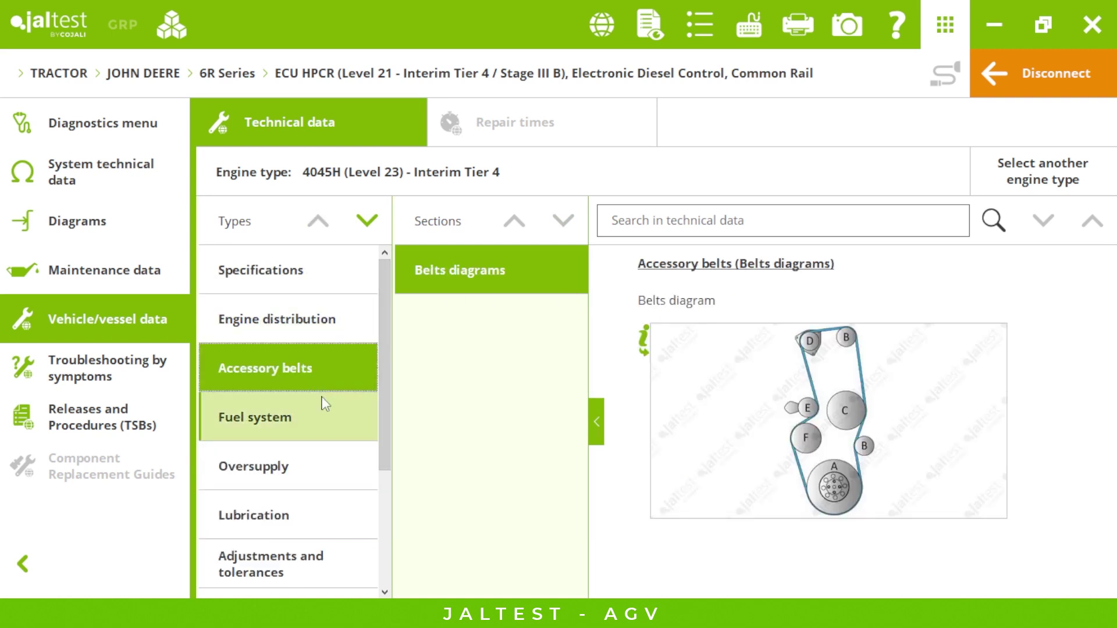
pyautogui.click(322, 414)
pyautogui.click(320, 448)
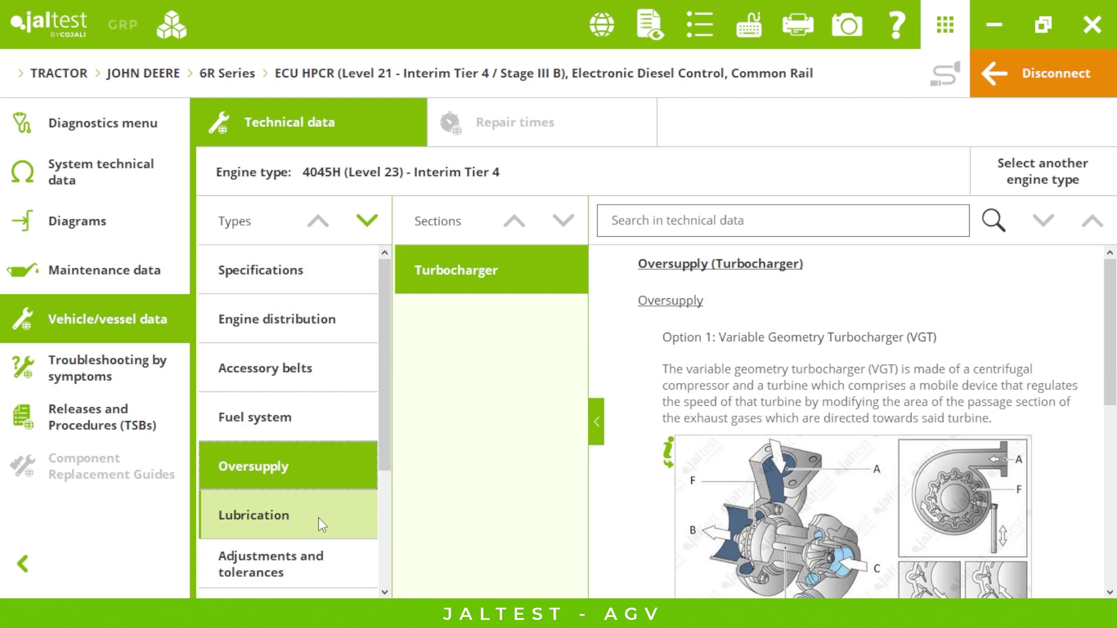
pyautogui.click(669, 451)
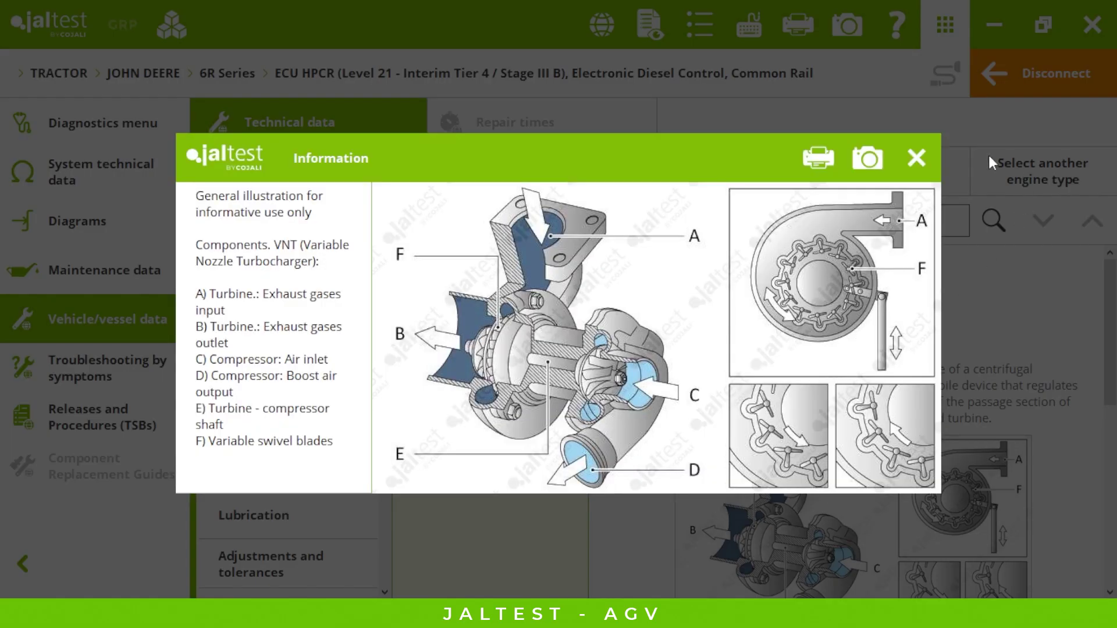
pyautogui.click(918, 157)
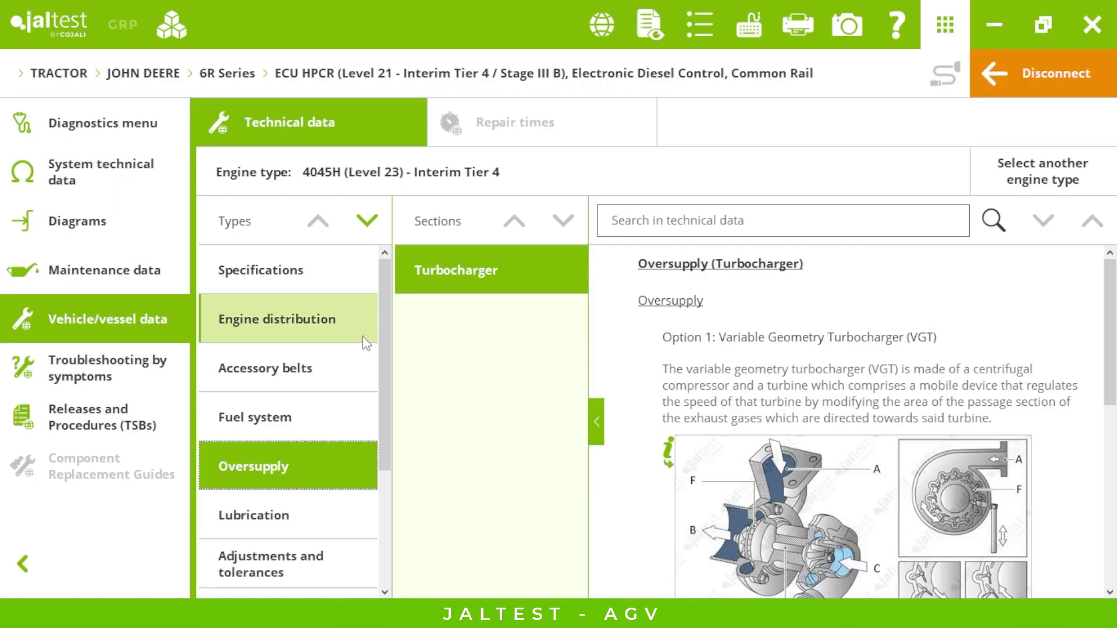
# - Open the Loss of engine power guide under Troubleshooting by symptoms and expand all its steps
pyautogui.click(137, 375)
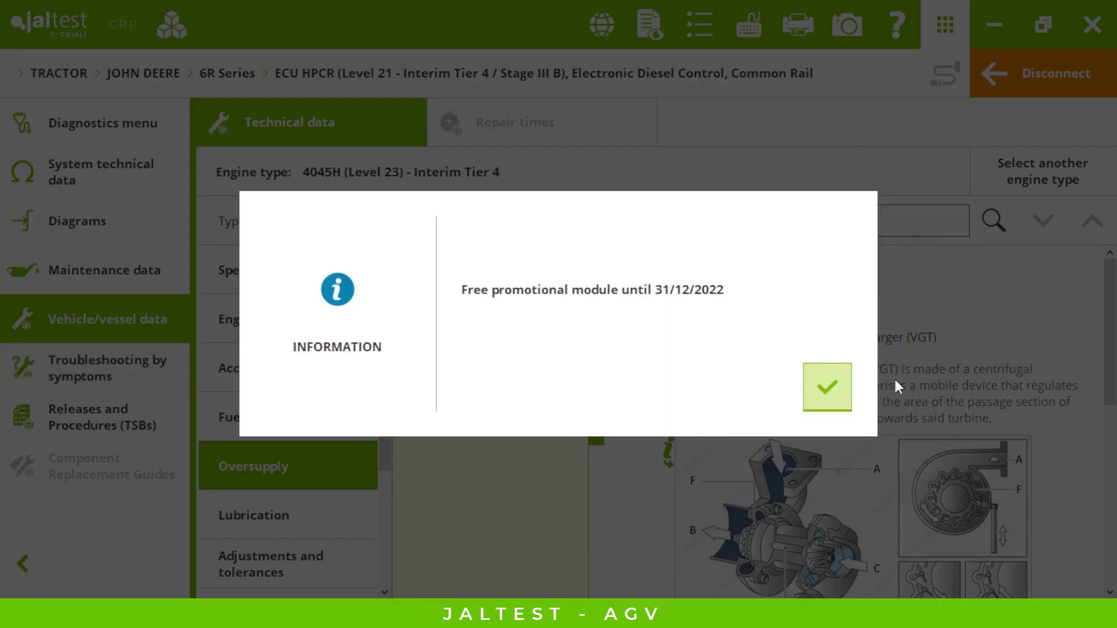
pyautogui.click(843, 386)
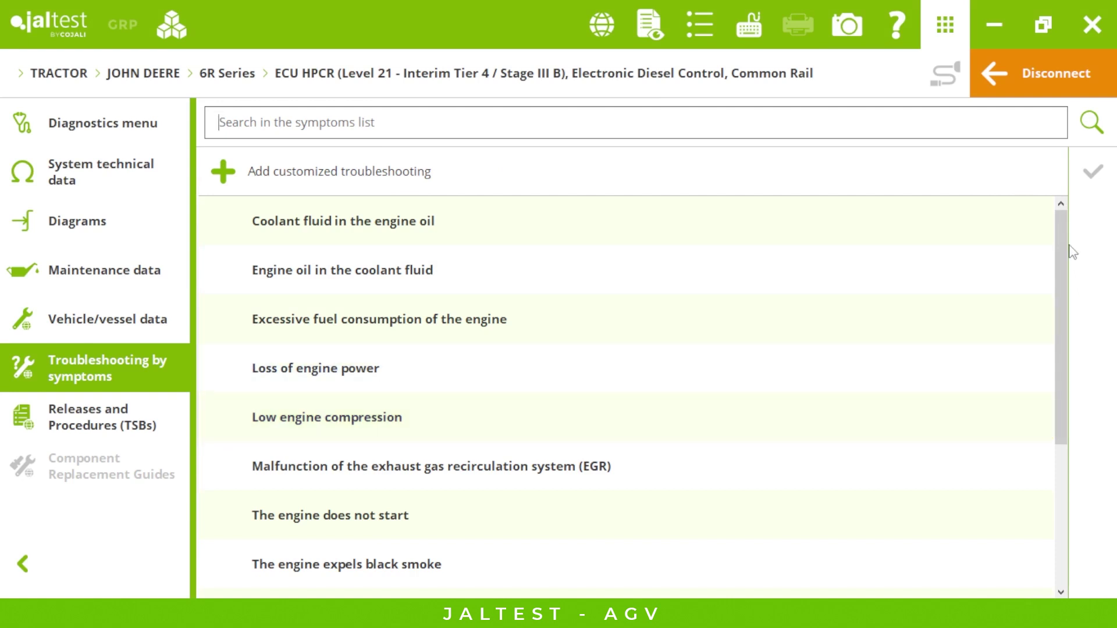
pyautogui.moveTo(1073, 252)
pyautogui.mouseDown()
pyautogui.moveTo(1077, 391)
pyautogui.moveTo(1077, 265)
pyautogui.mouseUp()
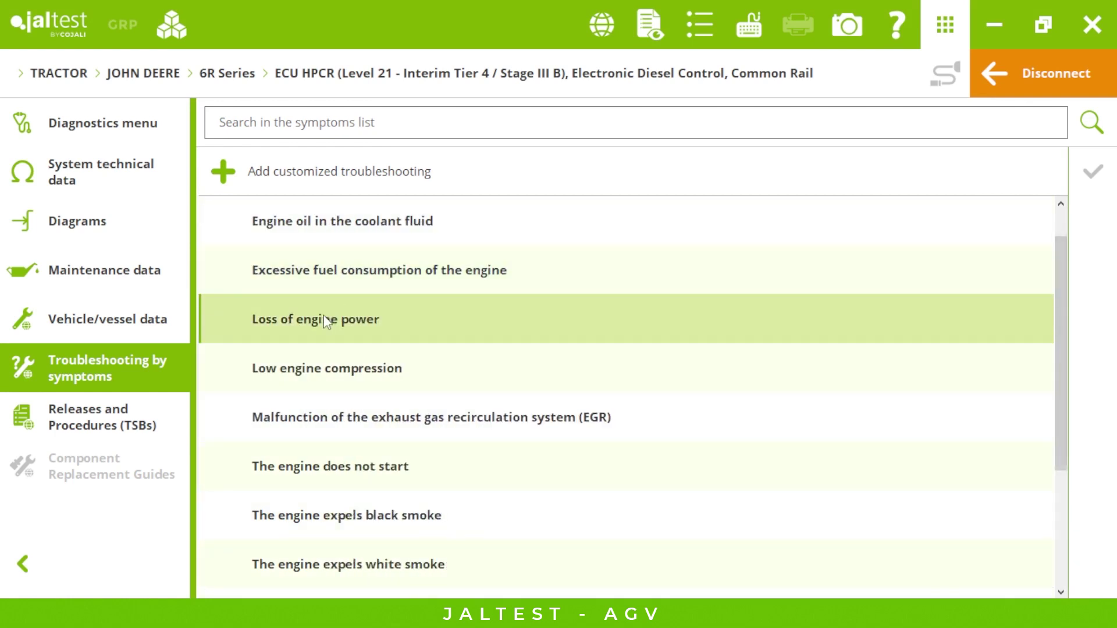
pyautogui.doubleClick(326, 320)
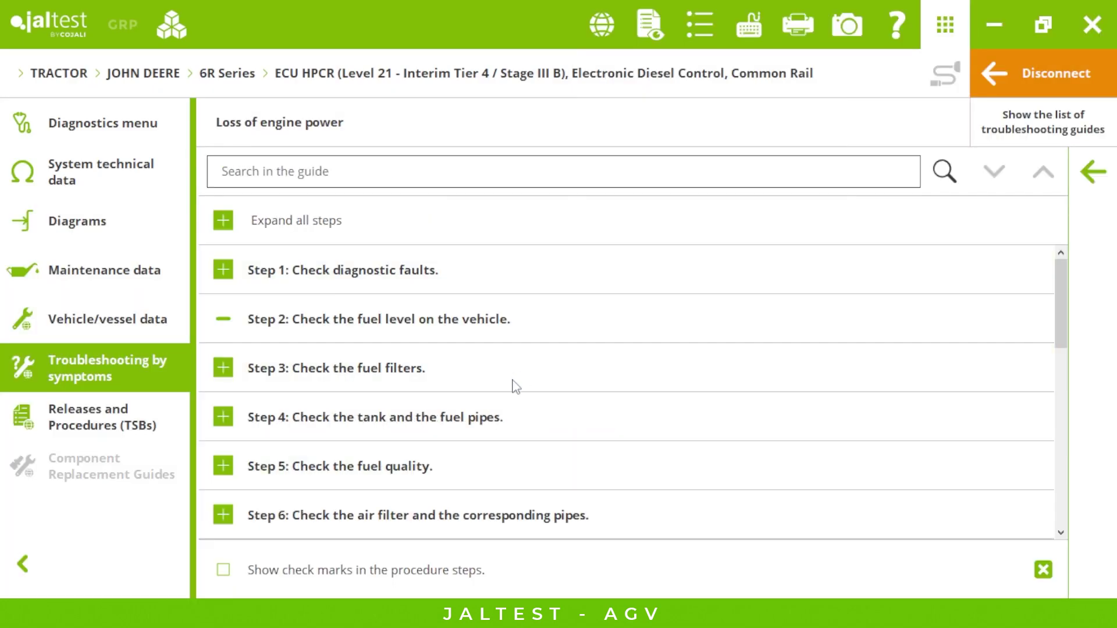
pyautogui.click(260, 220)
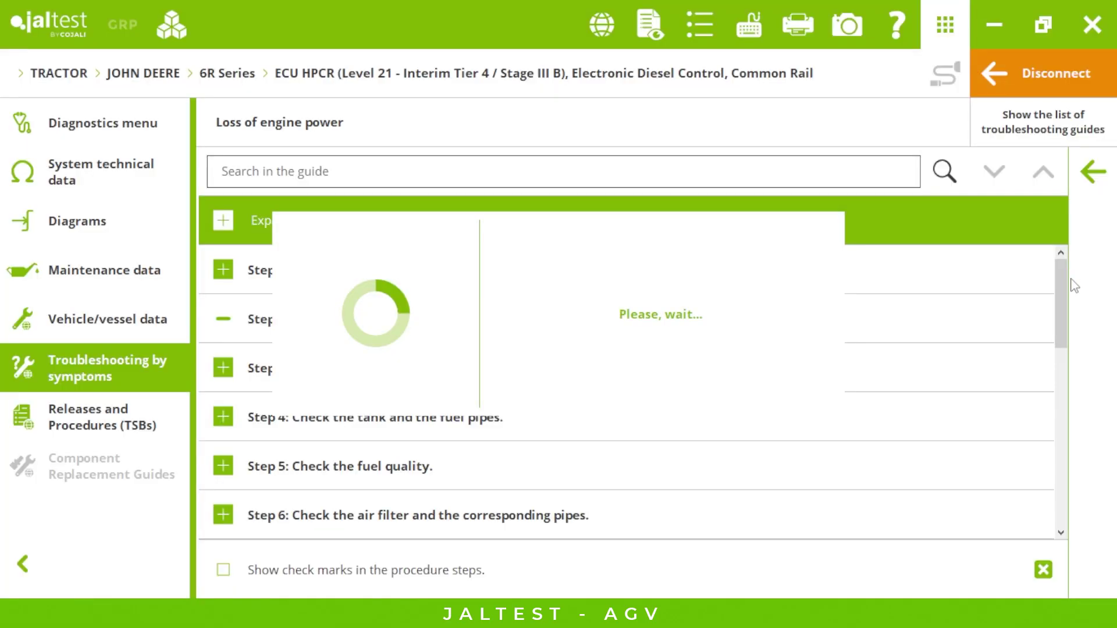
pyautogui.moveTo(1062, 269); pyautogui.dragTo(1068, 335)
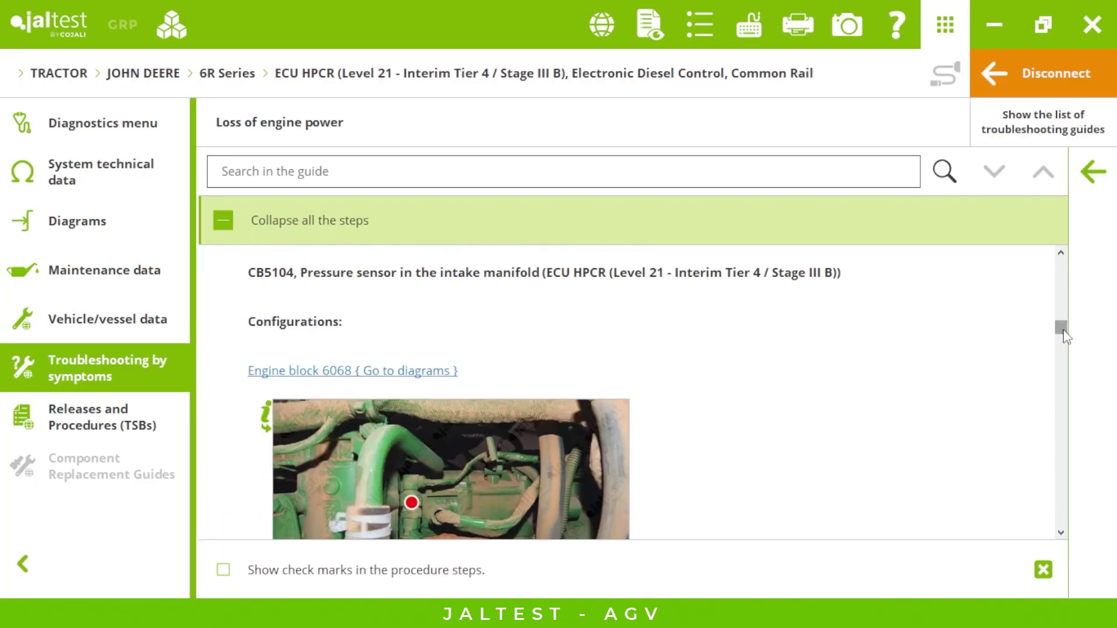
# - Return to the symptoms list and disconnect from the engine ECU
pyautogui.click(1108, 174)
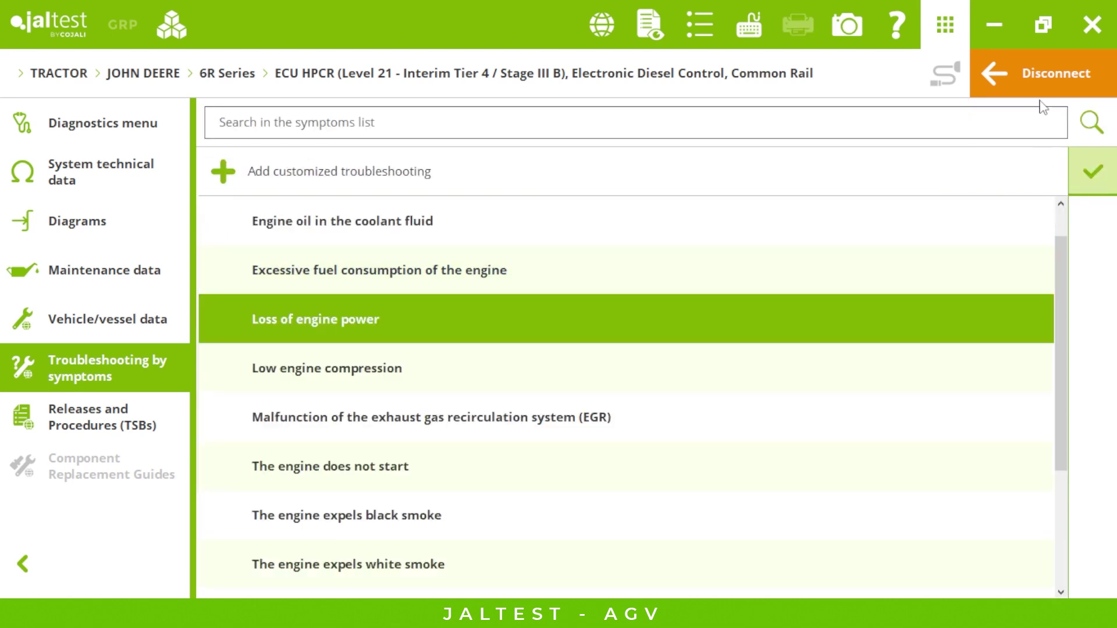
pyautogui.click(1042, 90)
pyautogui.click(732, 383)
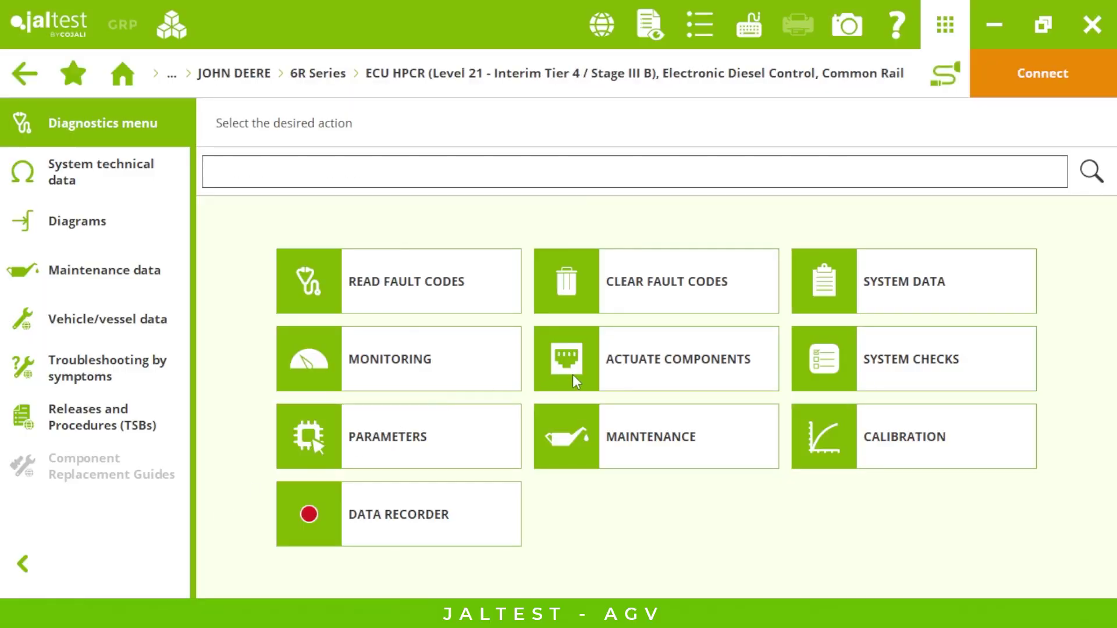
# - Switch to the Main Systems Scan, clearing the current scan results
pyautogui.click(573, 375)
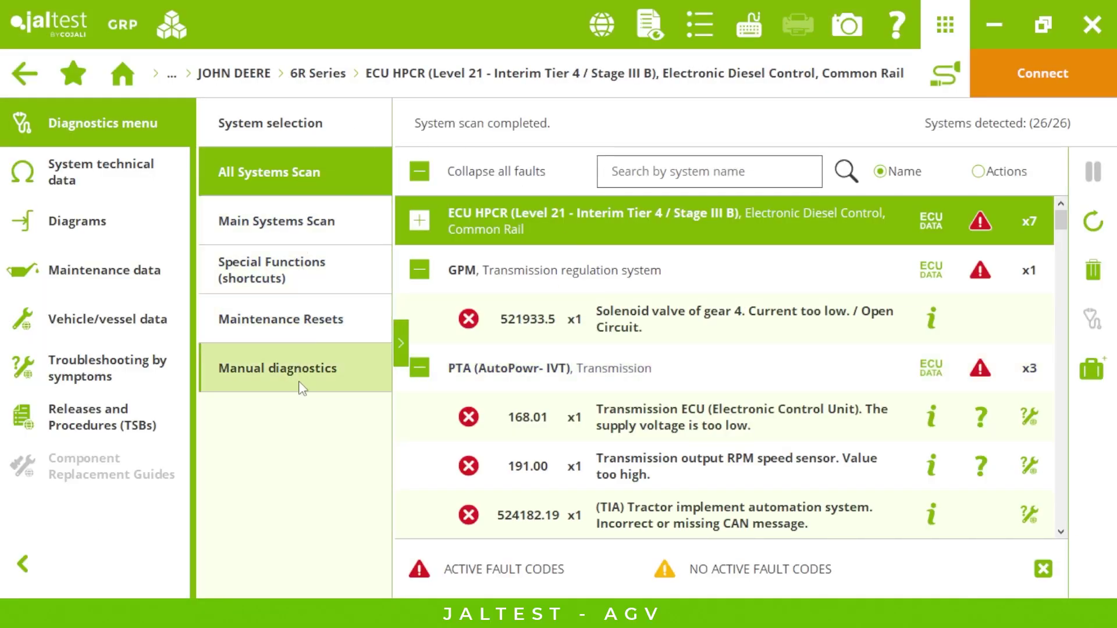
pyautogui.click(313, 223)
pyautogui.click(663, 384)
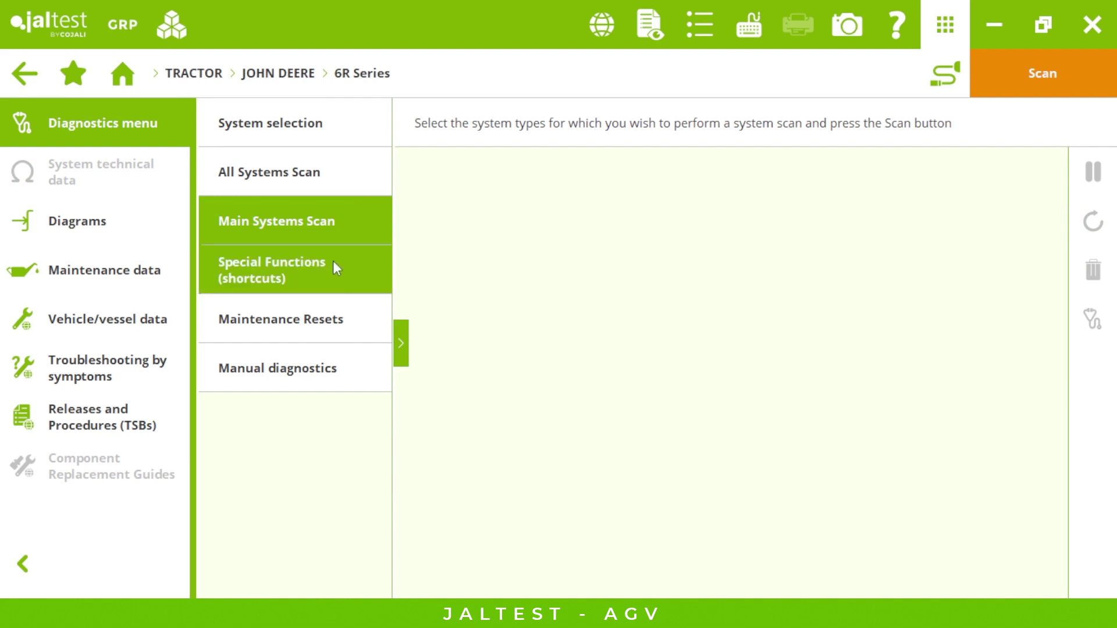
# - Search the special functions shortcuts for 'COM' and show Maintenance Resets
pyautogui.click(348, 278)
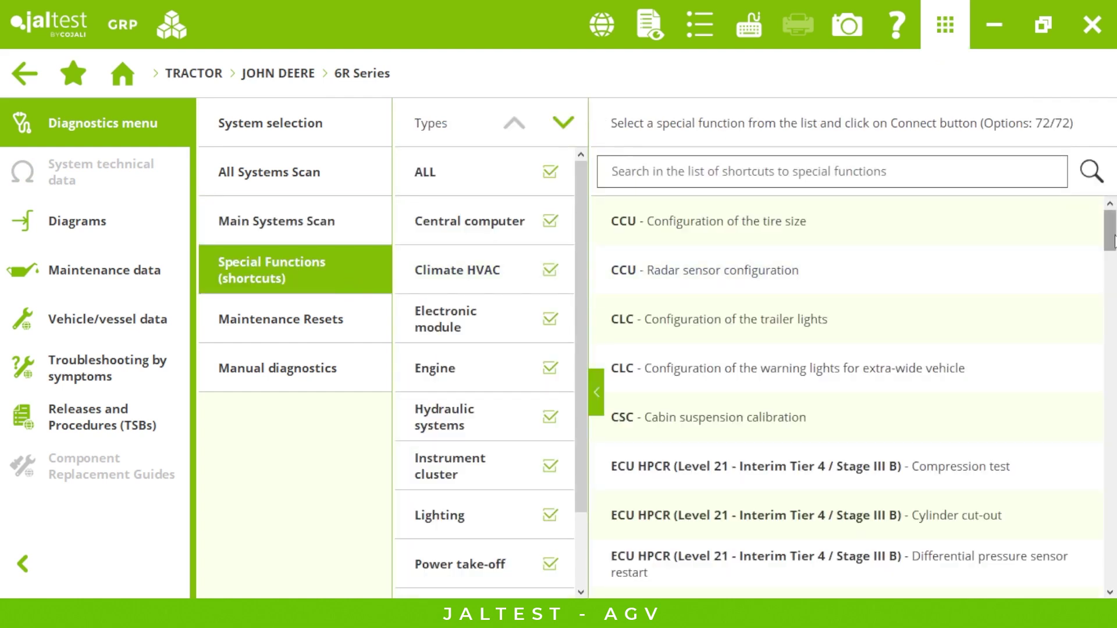
pyautogui.scroll(-1, 1111, 244)
pyautogui.moveTo(1112, 245); pyautogui.dragTo(1113, 395)
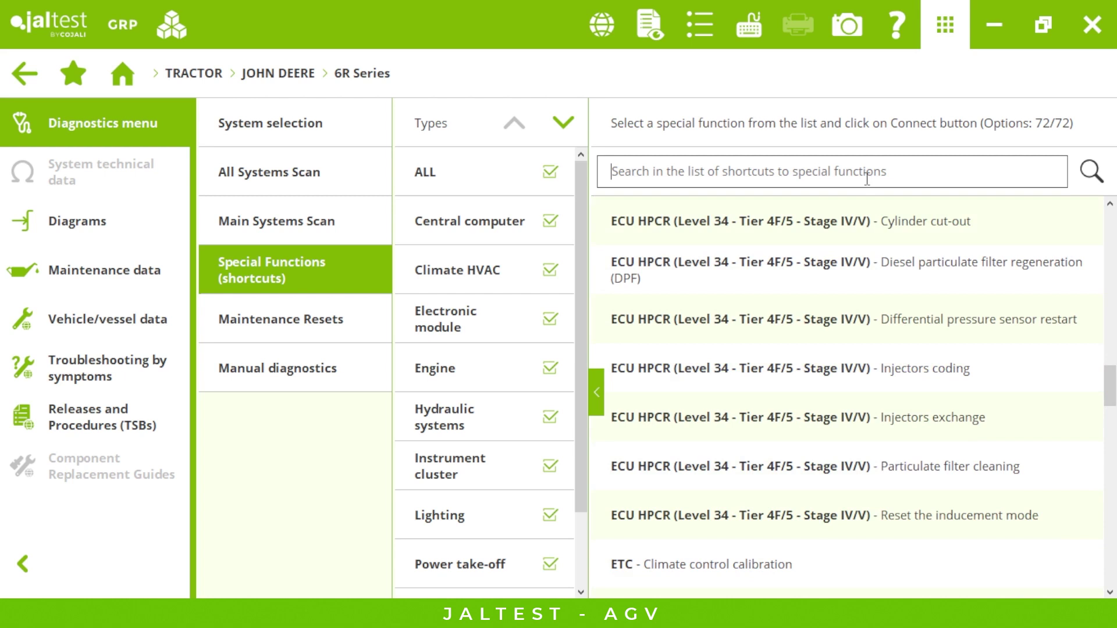
pyautogui.write('COM')
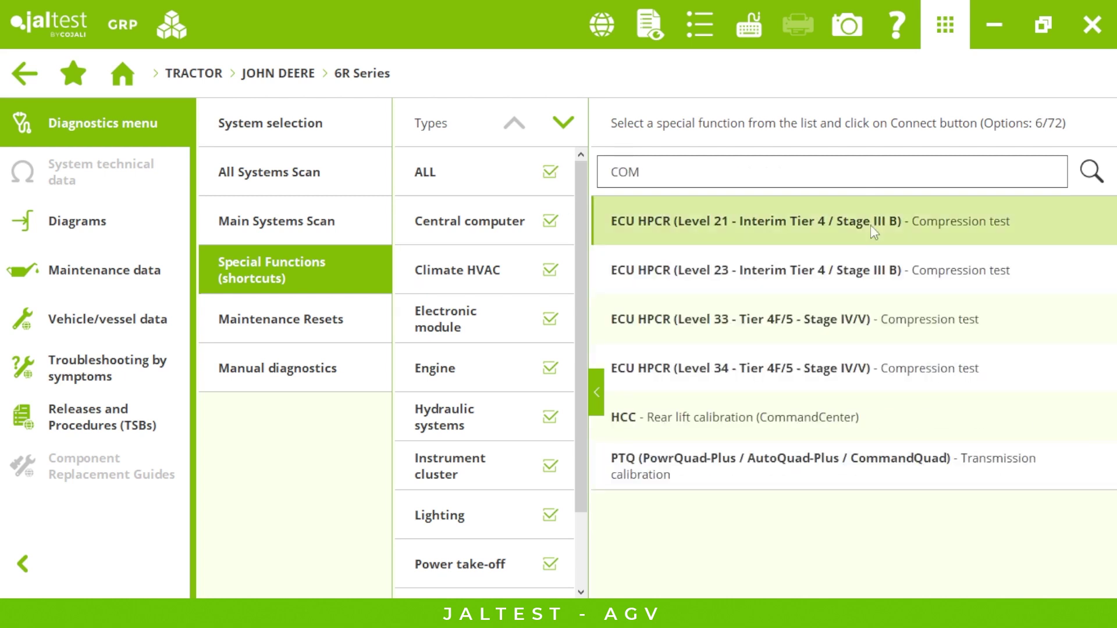
pyautogui.click(327, 324)
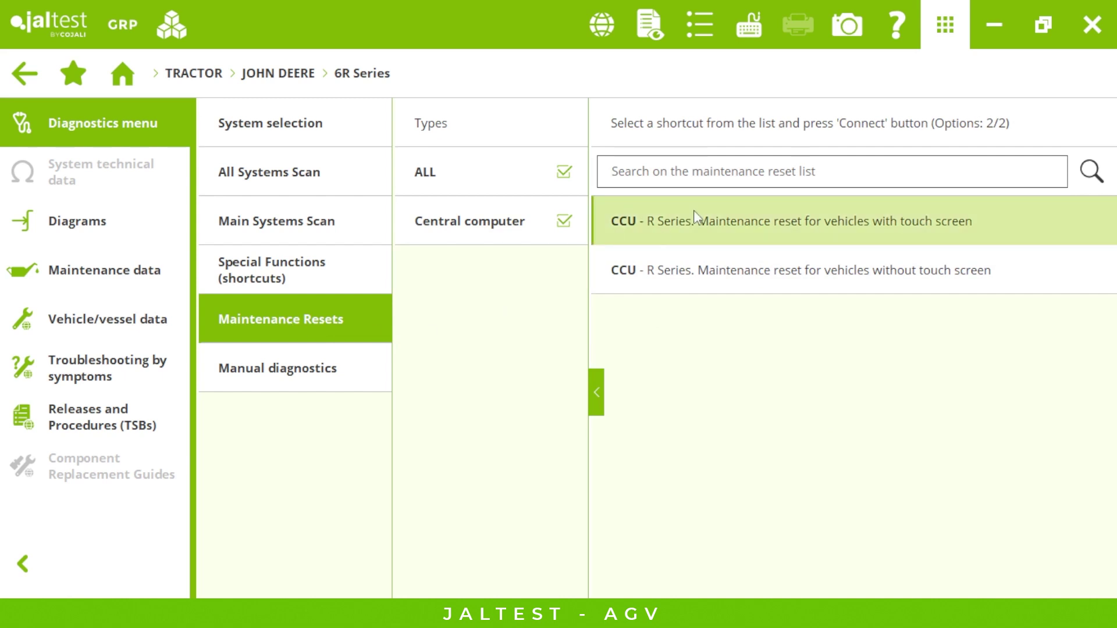
# - Choose the ECU HPCR Level 33 system from manual diagnostics and open its manual diagnosis
pyautogui.click(318, 372)
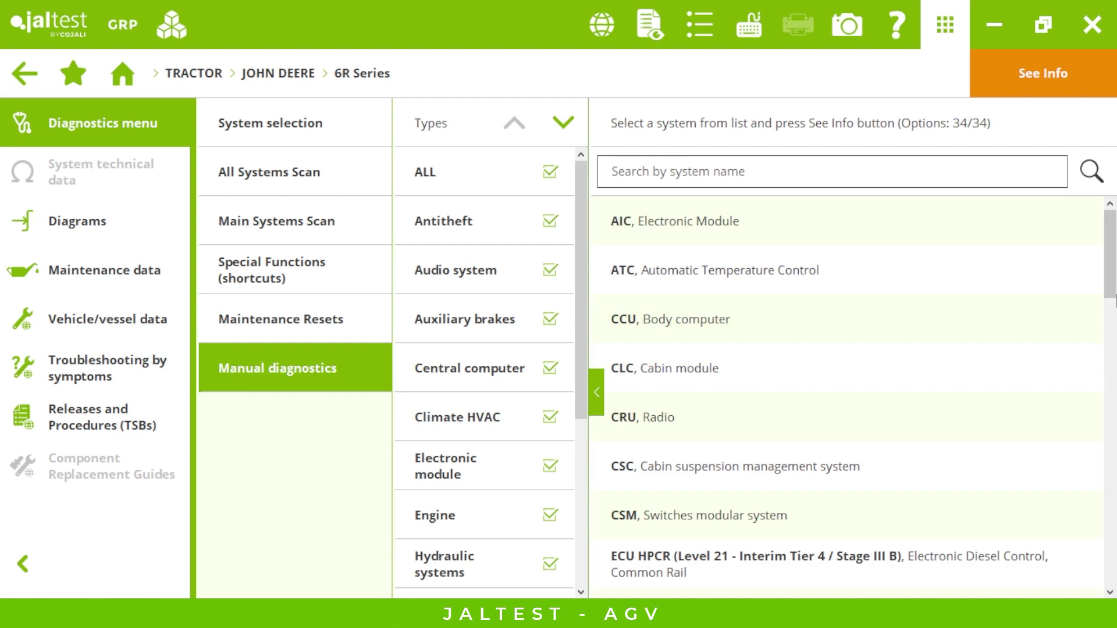
pyautogui.scroll(-2, 867, 343)
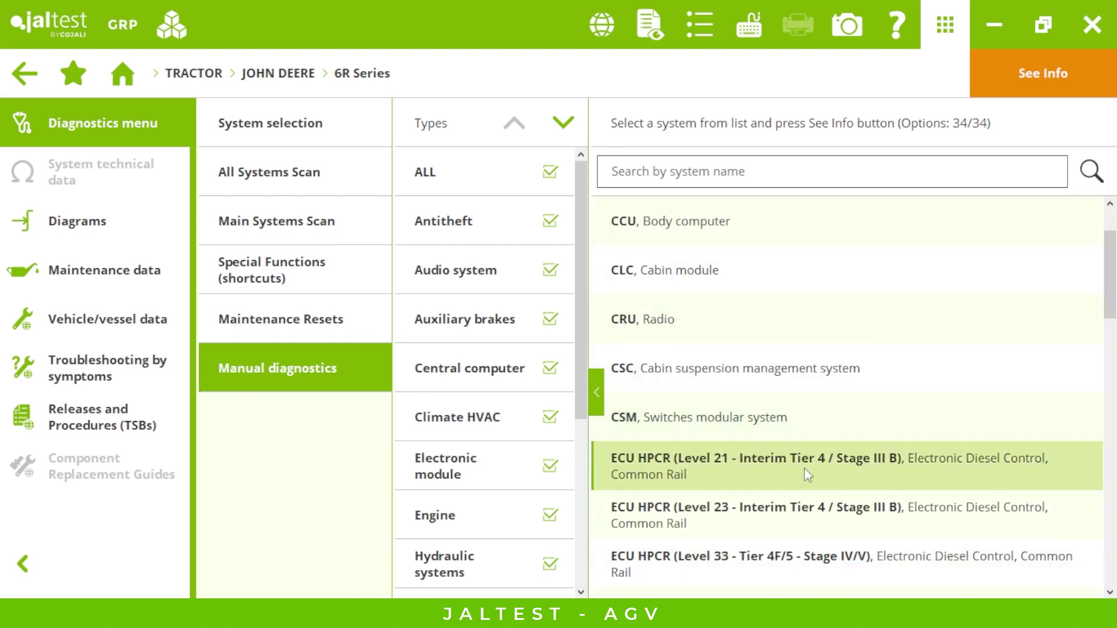
pyautogui.click(807, 559)
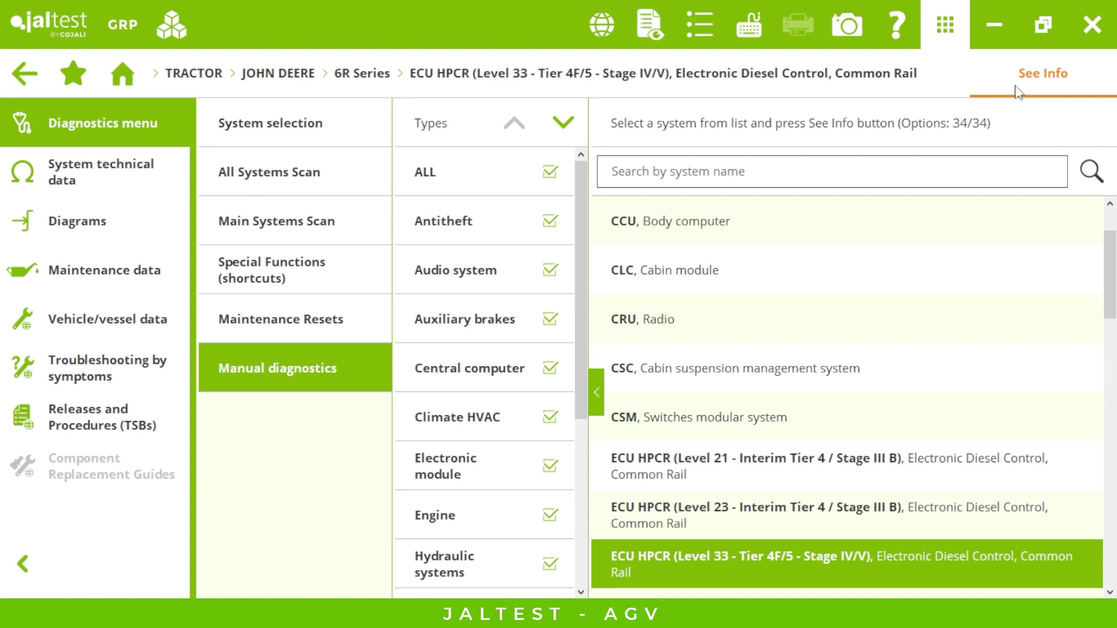
pyautogui.click(1017, 88)
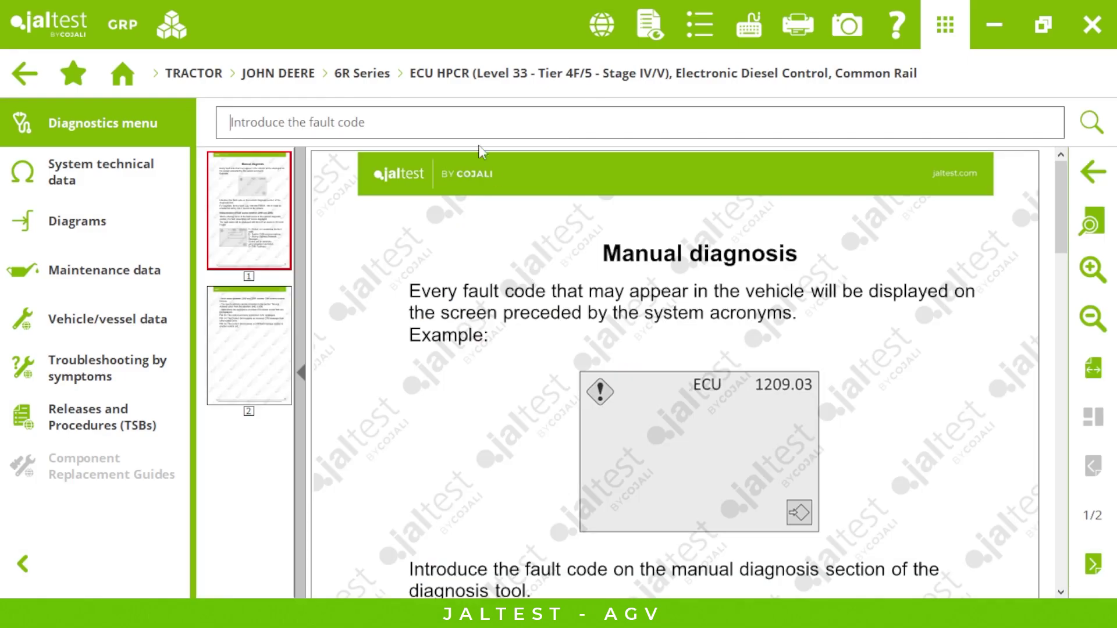
# - Look up fault code 100.01, view its troubleshooting guide, then return to the system list
pyautogui.write('100.01')
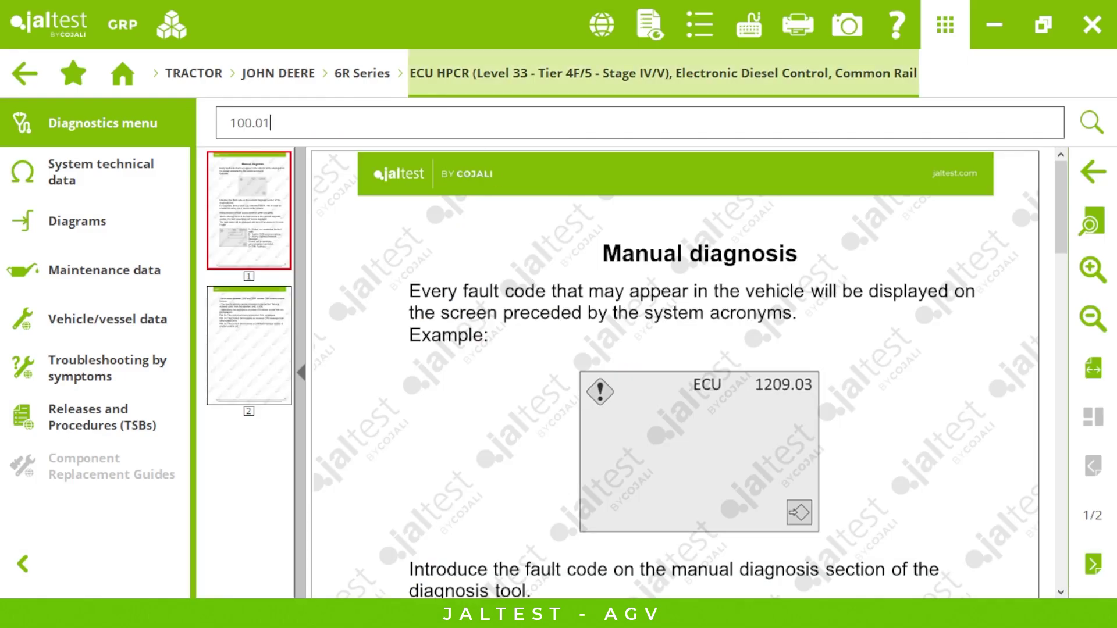
pyautogui.press('Return')
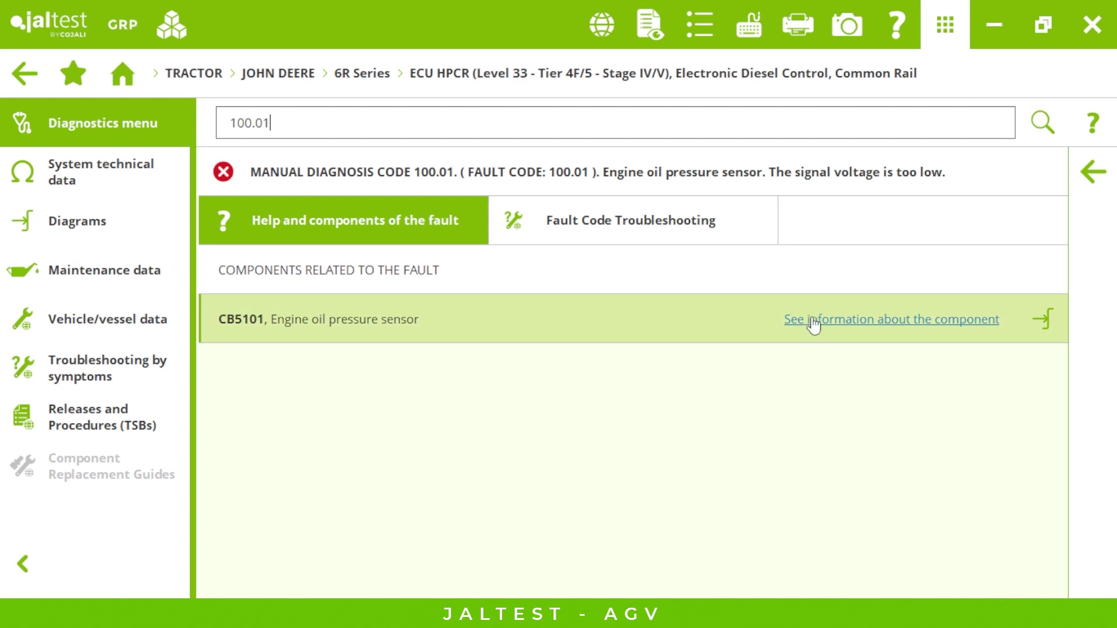
pyautogui.click(680, 232)
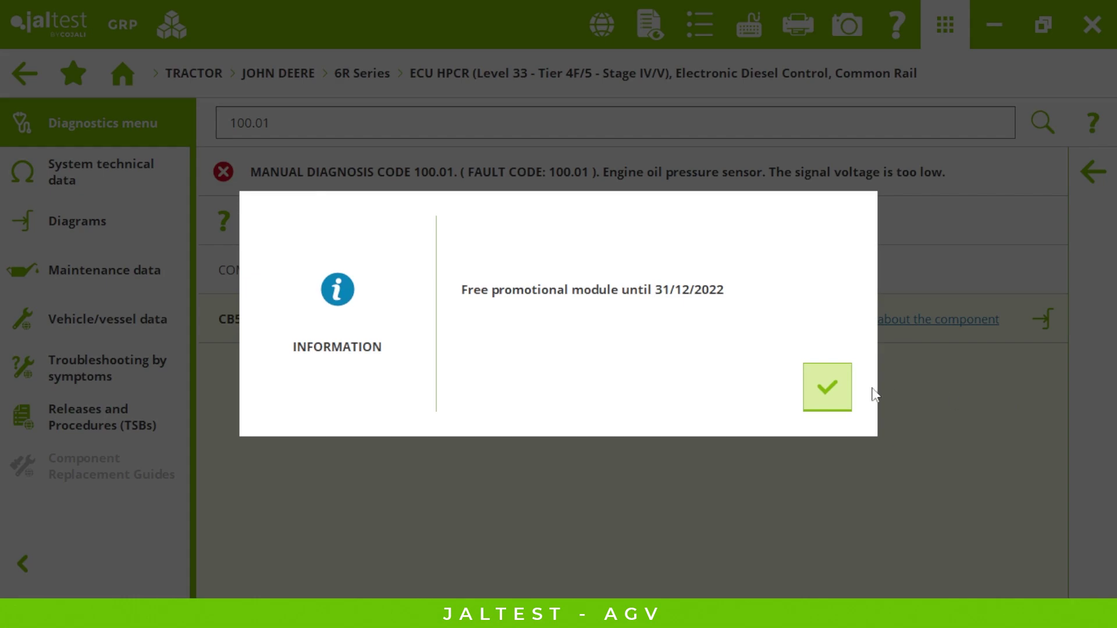
pyautogui.click(838, 387)
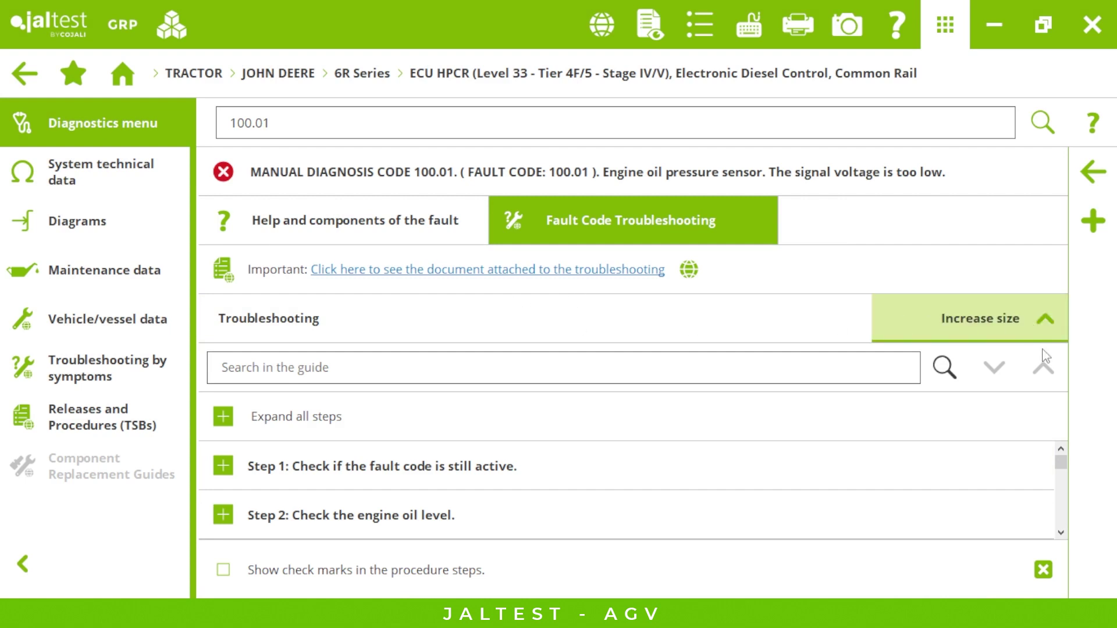
pyautogui.click(1098, 185)
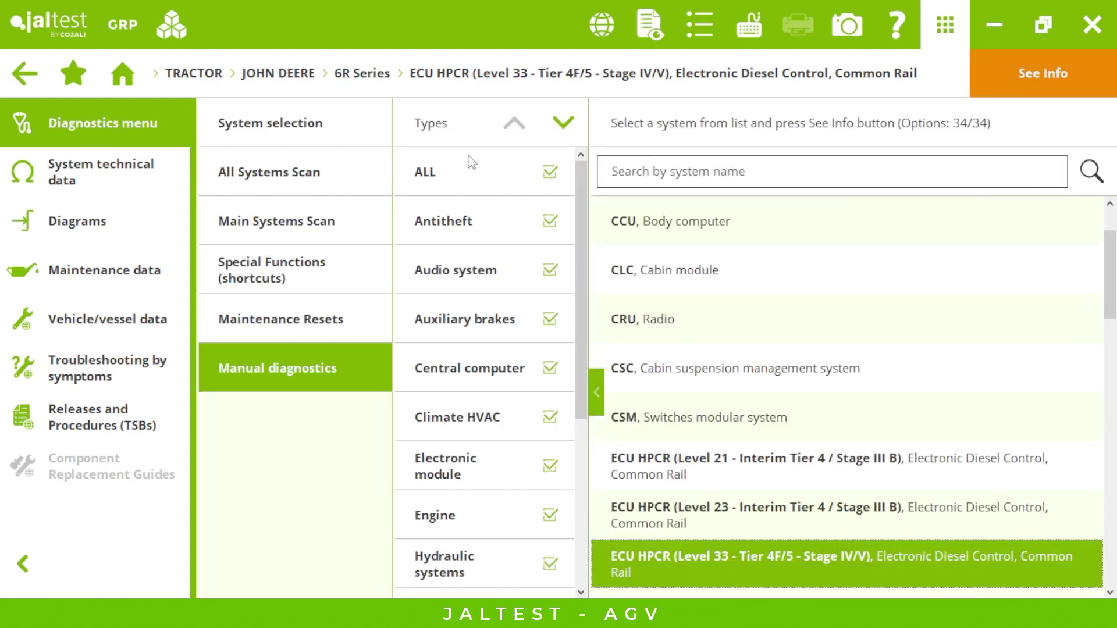
# - Return home, discard the diagnostic report unsaved, and dismiss the GRP Enterprise warning
pyautogui.click(135, 72)
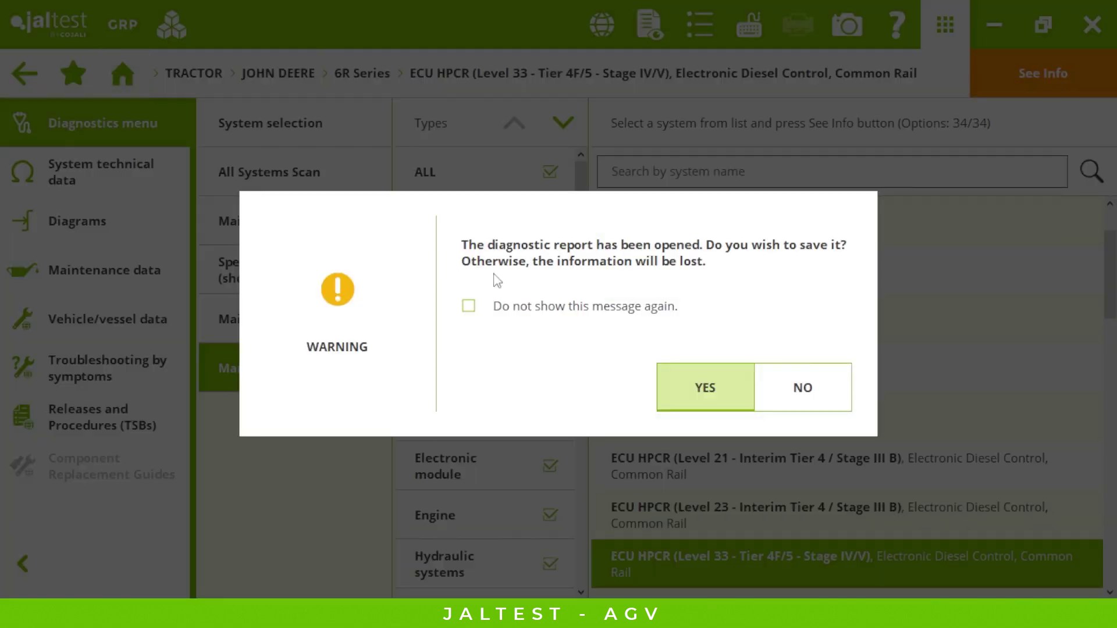
pyautogui.click(805, 389)
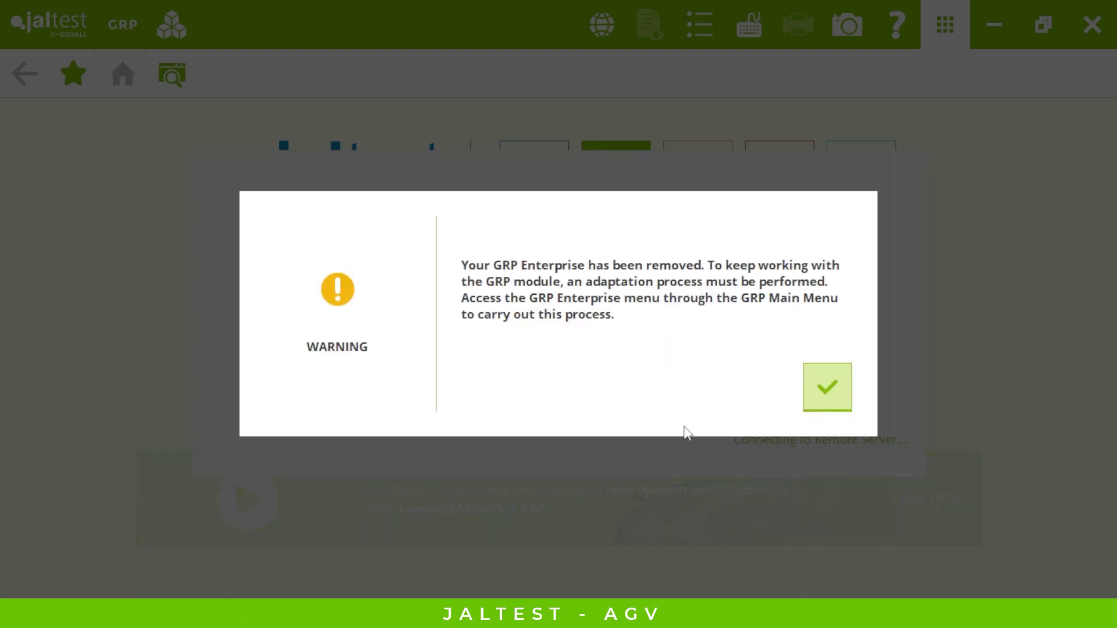
pyautogui.click(839, 384)
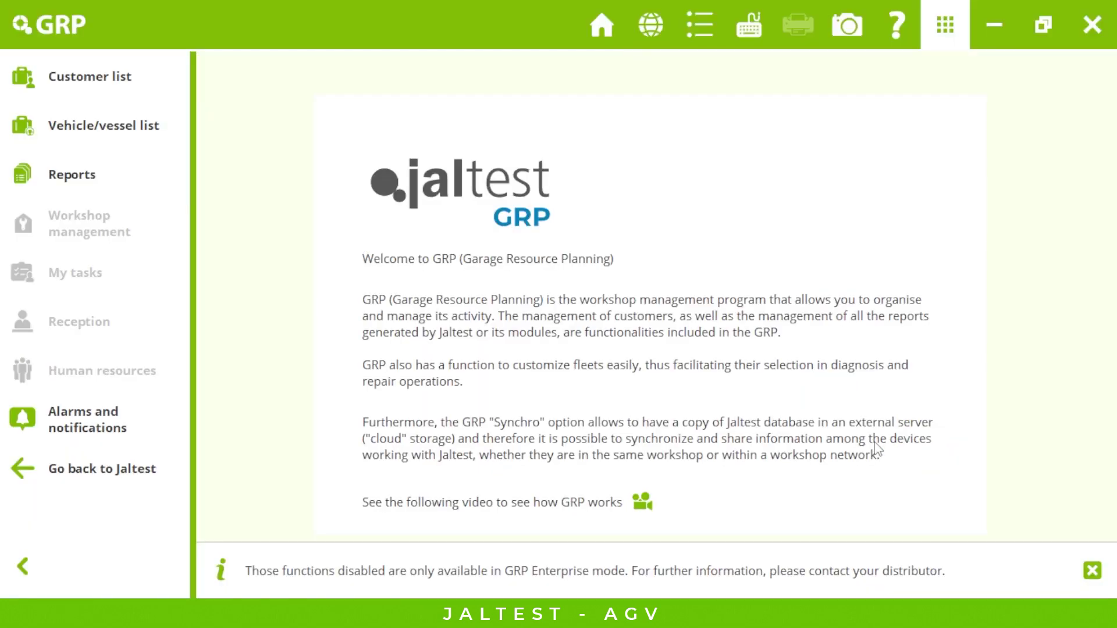
# - Review the saved reports, switching between the Maintenance and Diagnostic tabs
pyautogui.click(77, 172)
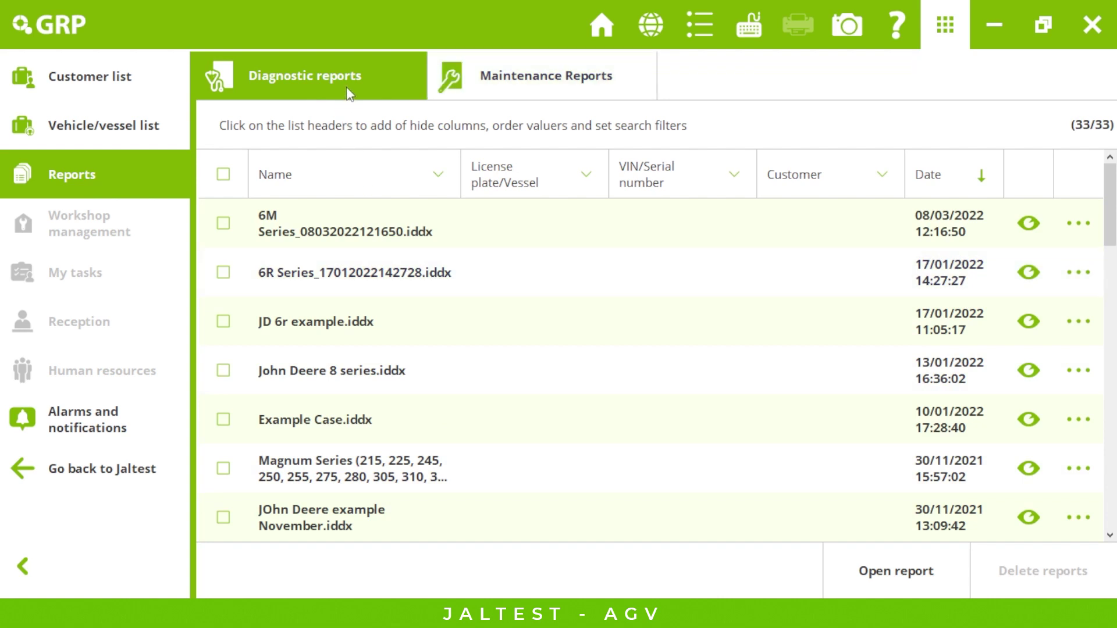
pyautogui.click(476, 78)
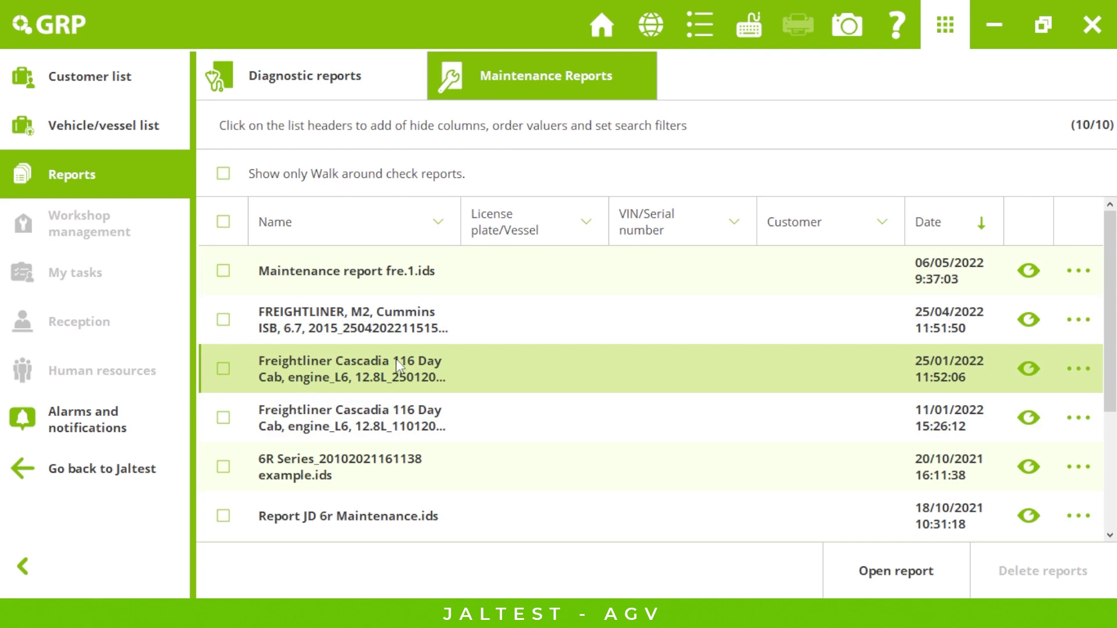
pyautogui.click(330, 84)
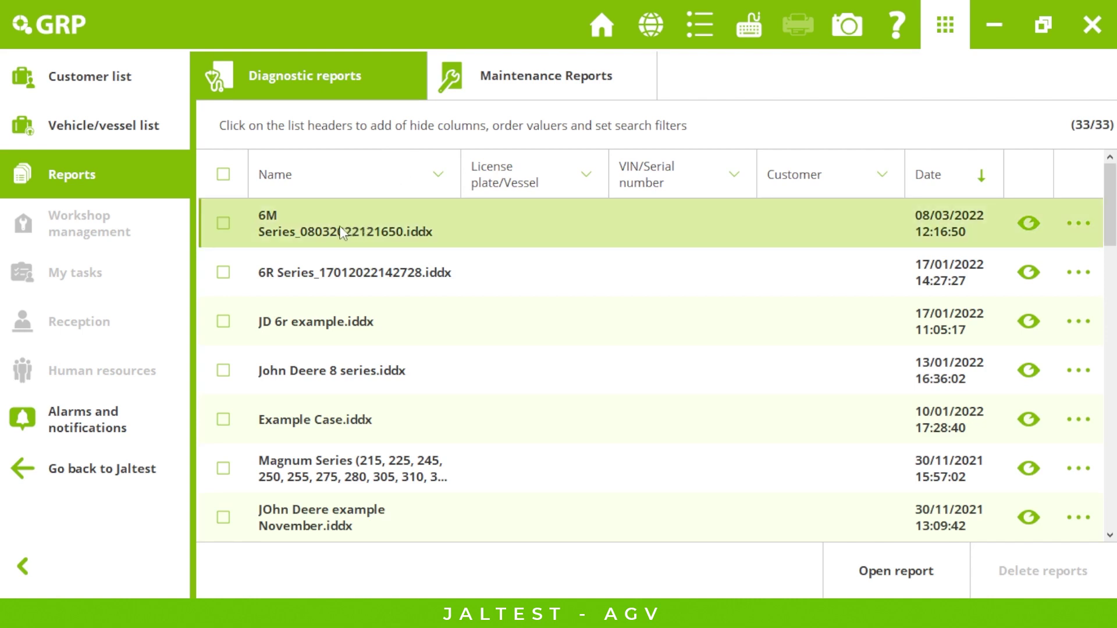
# - Open the vehicle/vessel list, trying Import and Add new without saving anything
pyautogui.click(142, 124)
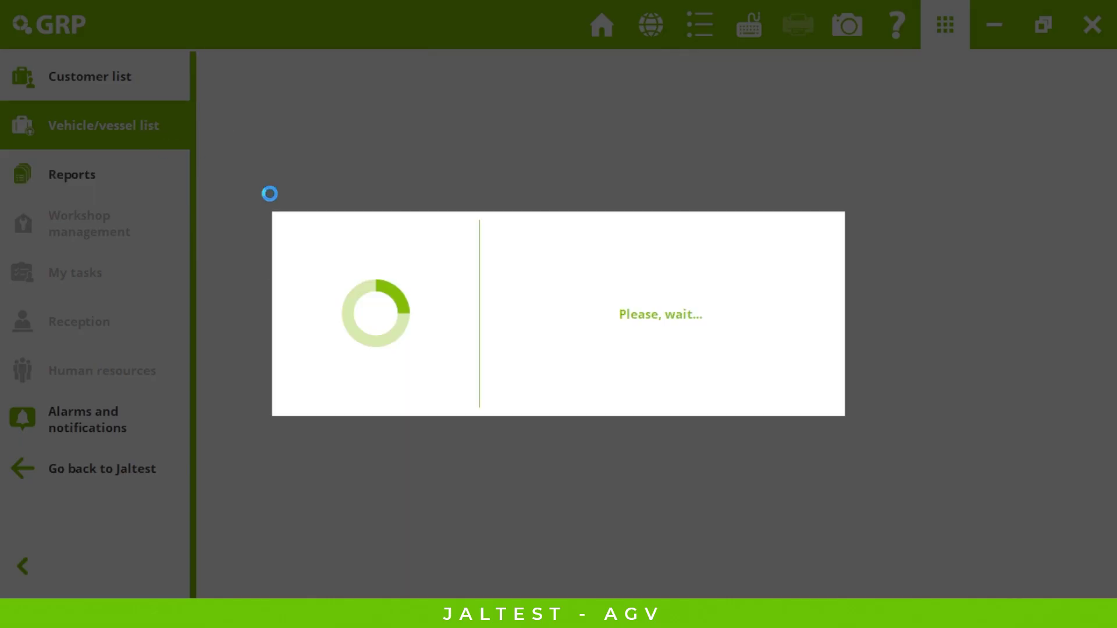
pyautogui.click(732, 552)
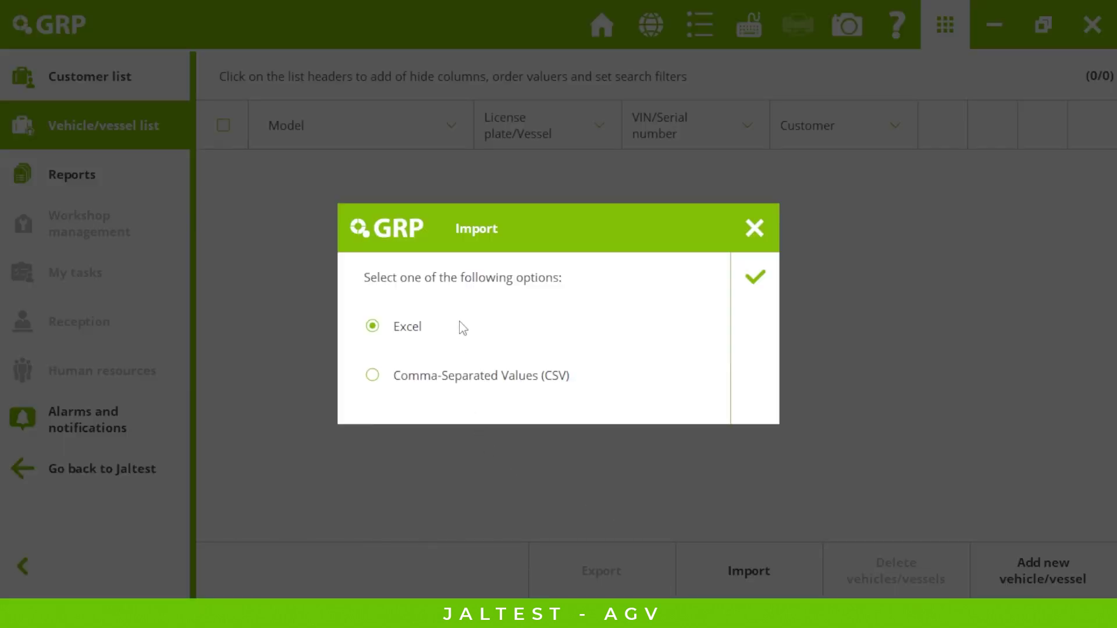
pyautogui.click(755, 228)
pyautogui.click(1063, 594)
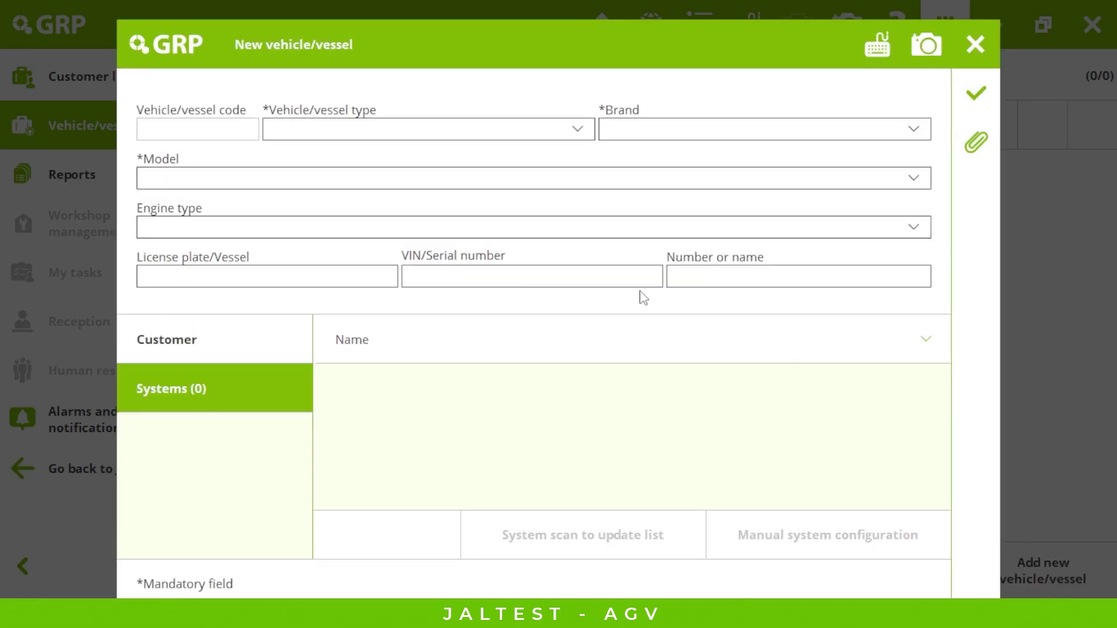
pyautogui.click(970, 61)
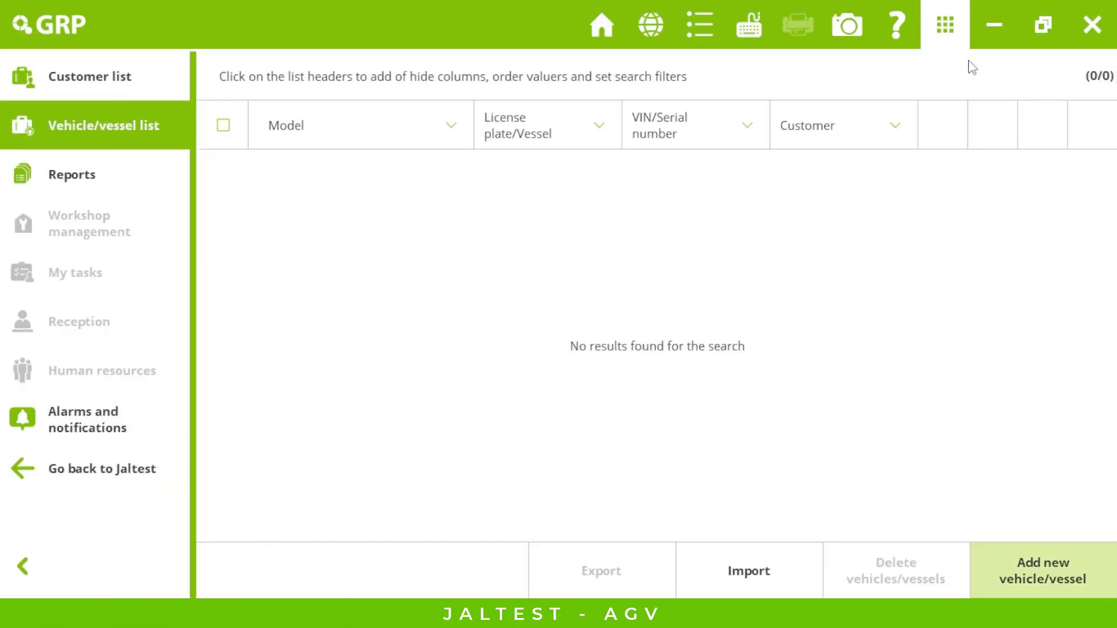
# - Open the customer list, trying Import and Add new customer without saving anything
pyautogui.click(134, 74)
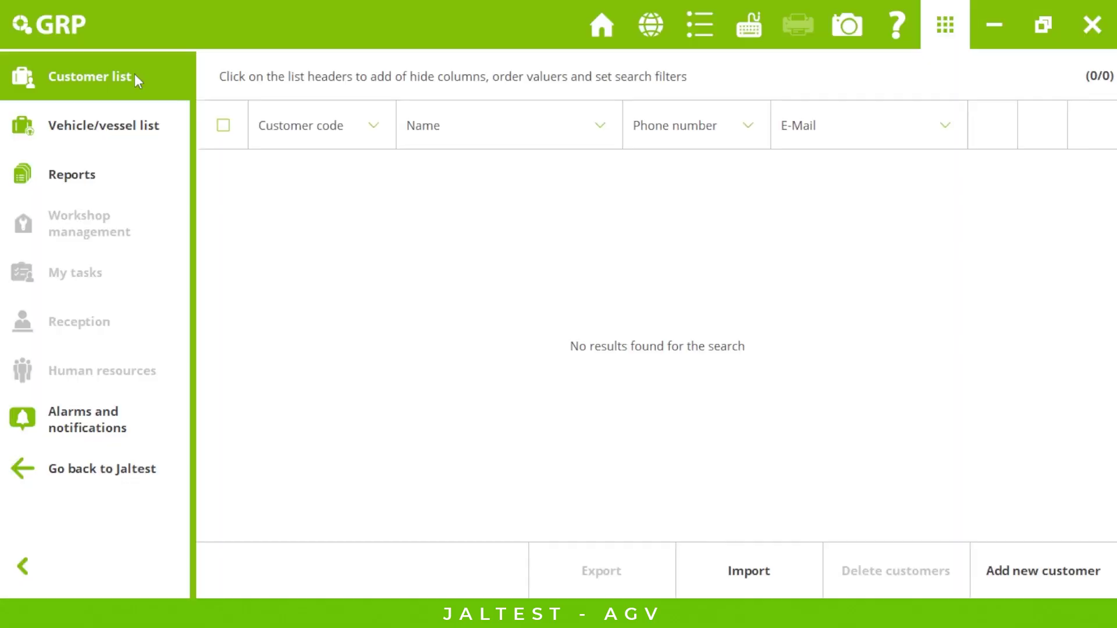
pyautogui.click(786, 571)
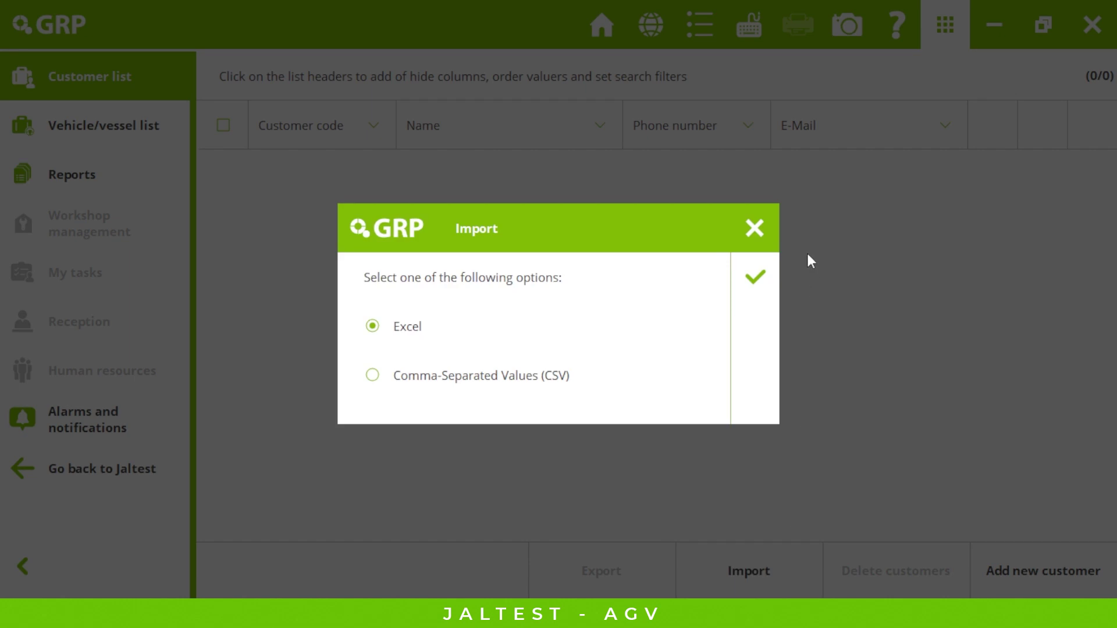
pyautogui.click(759, 228)
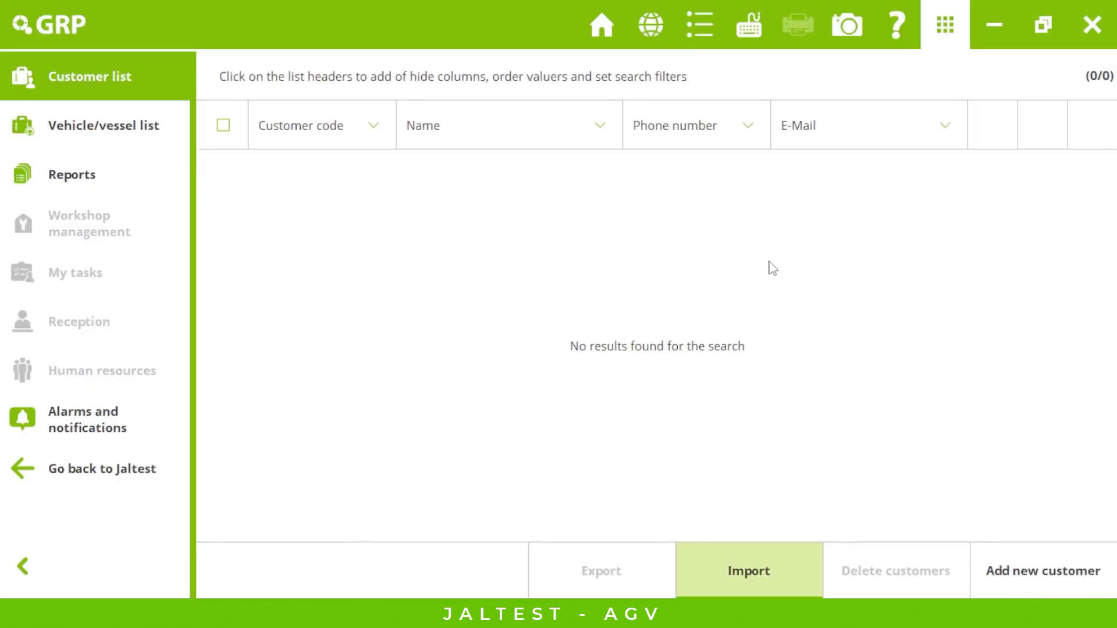
pyautogui.click(1006, 567)
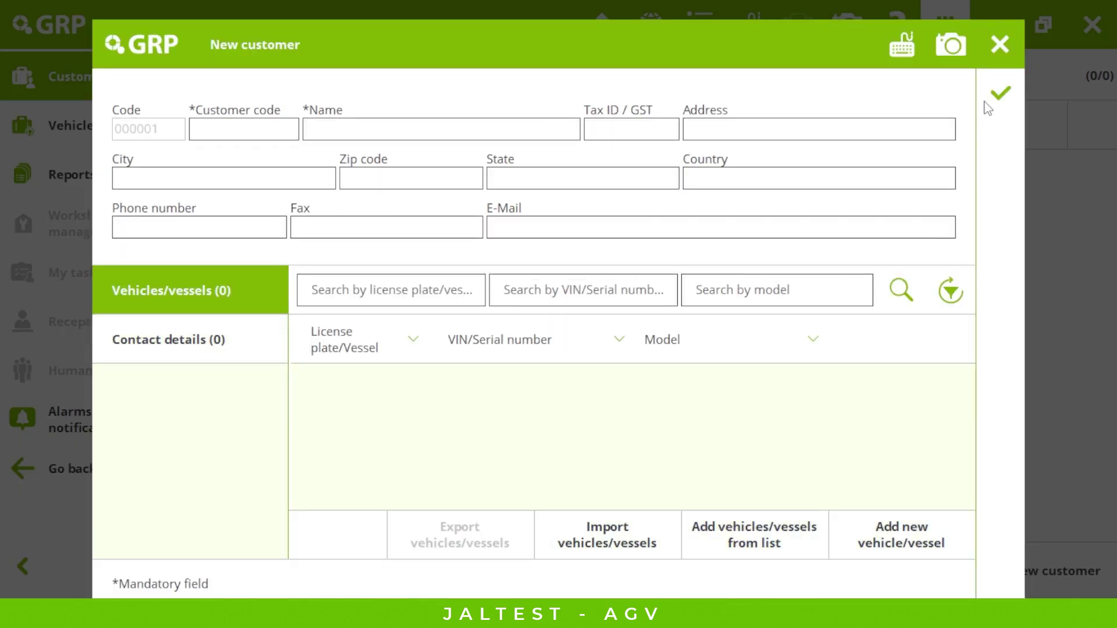
pyautogui.click(999, 46)
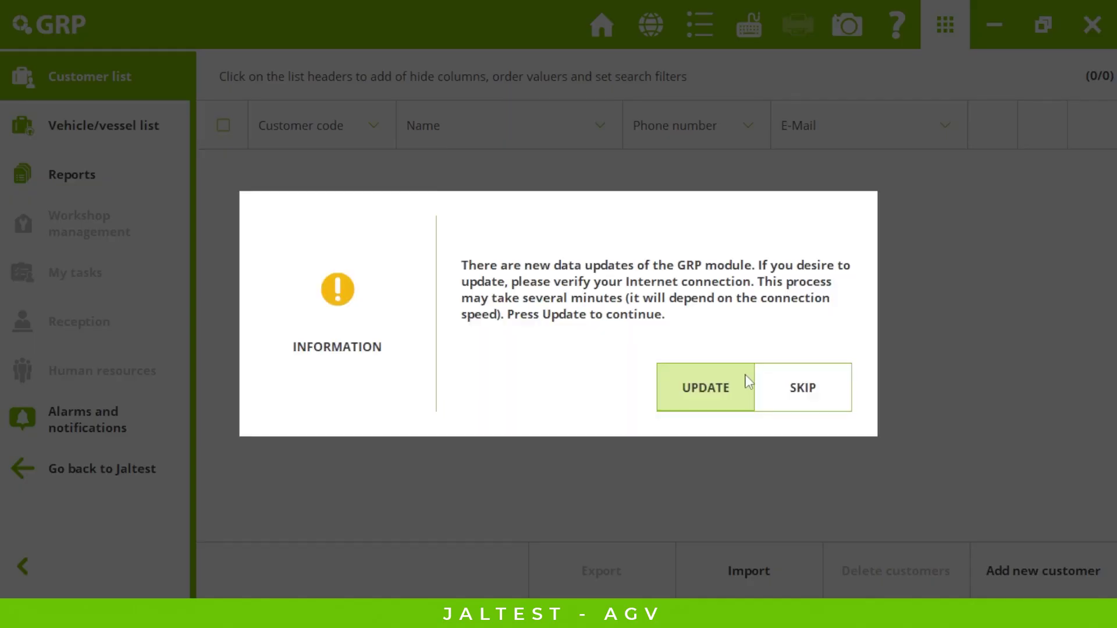
# - Accept the GRP data update and start a new Jaltest Feedback from Preferences, stopping the sync
pyautogui.click(745, 389)
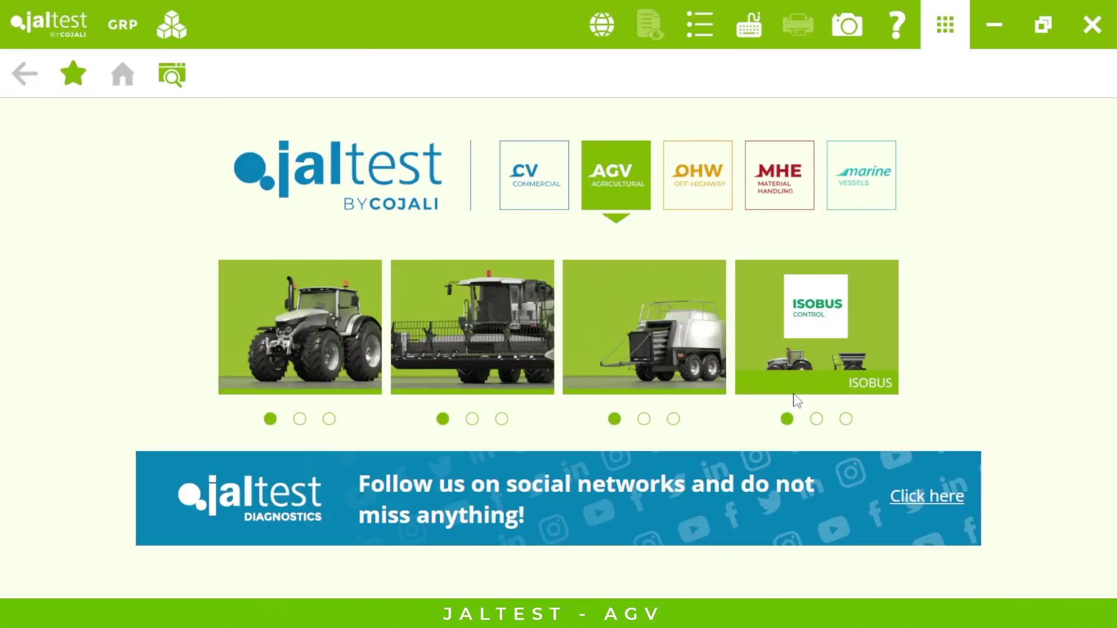
pyautogui.click(712, 44)
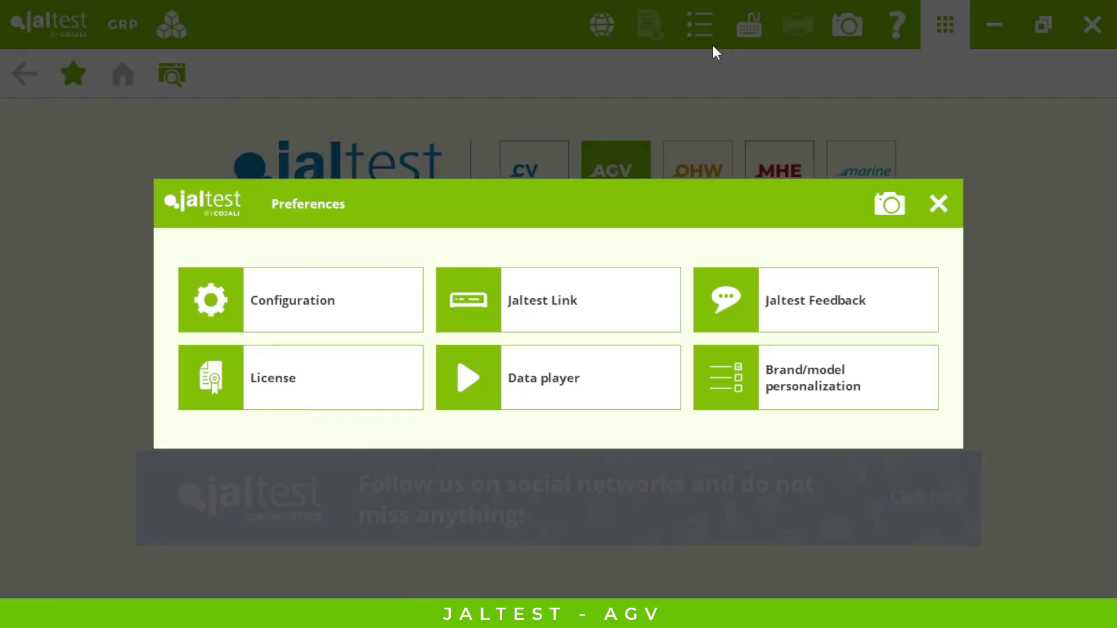
pyautogui.click(853, 302)
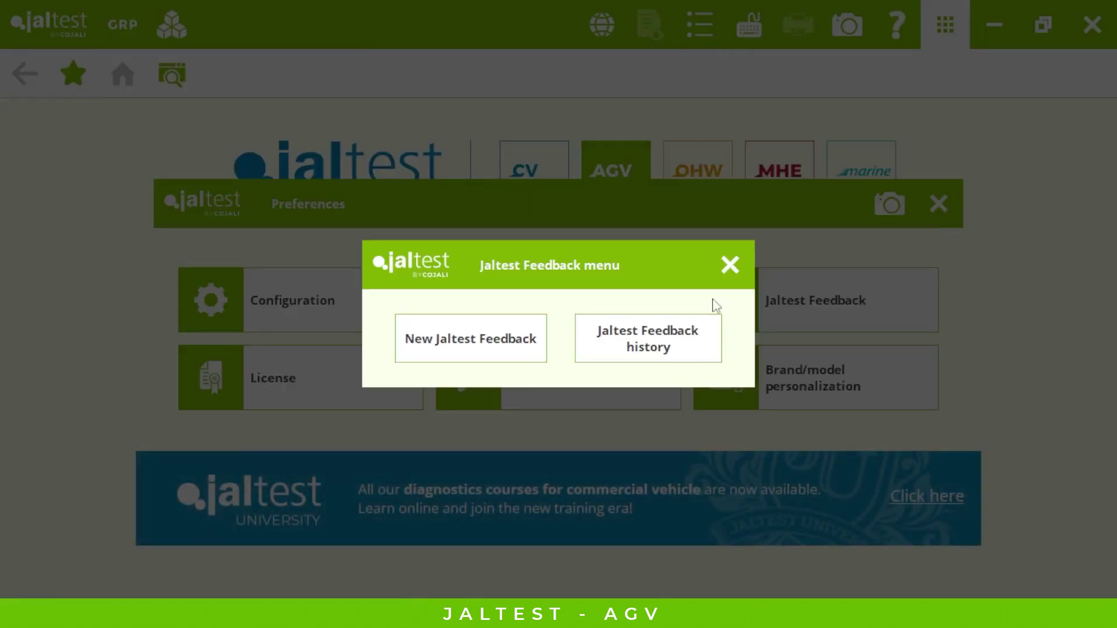
pyautogui.click(519, 347)
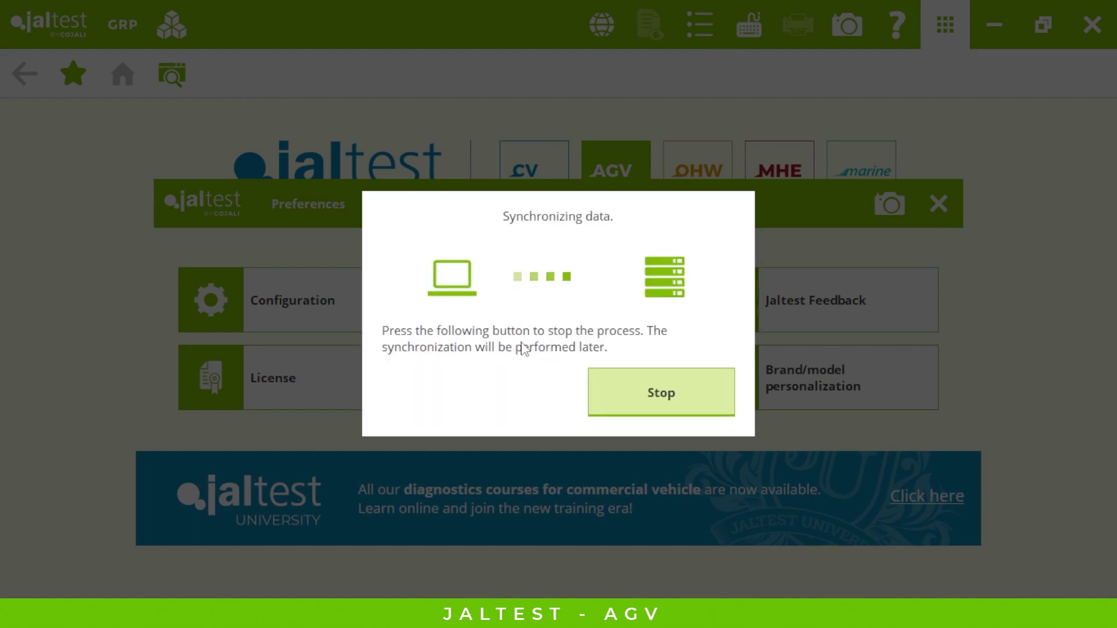
pyautogui.click(668, 372)
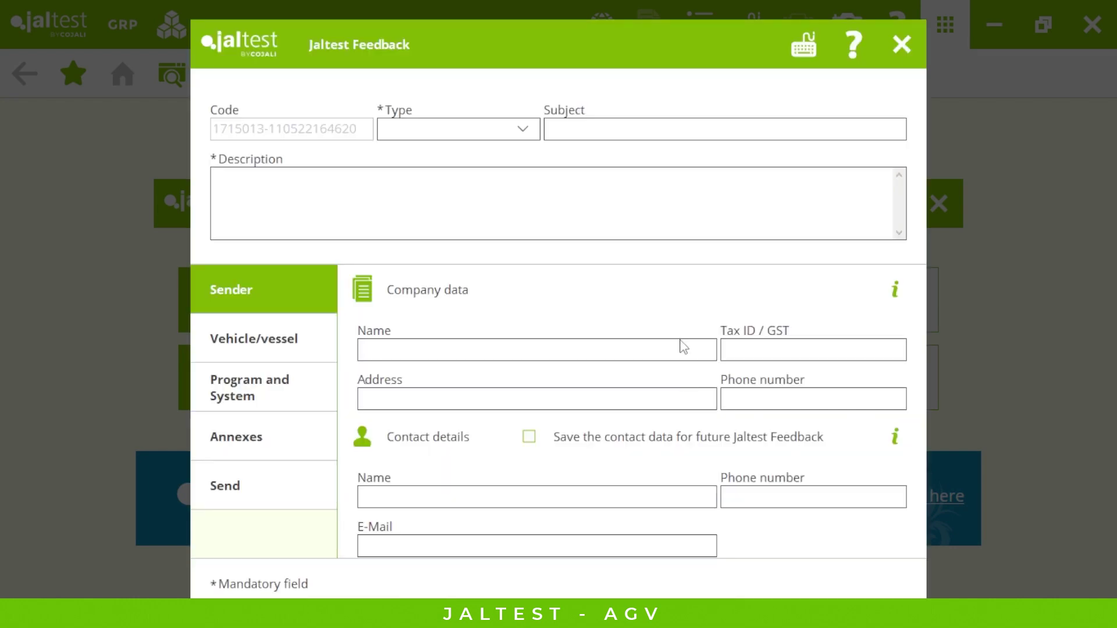
# - Set the feedback type to Fault, then Information, then Suggestion, and leave the form unsent
pyautogui.click(414, 132)
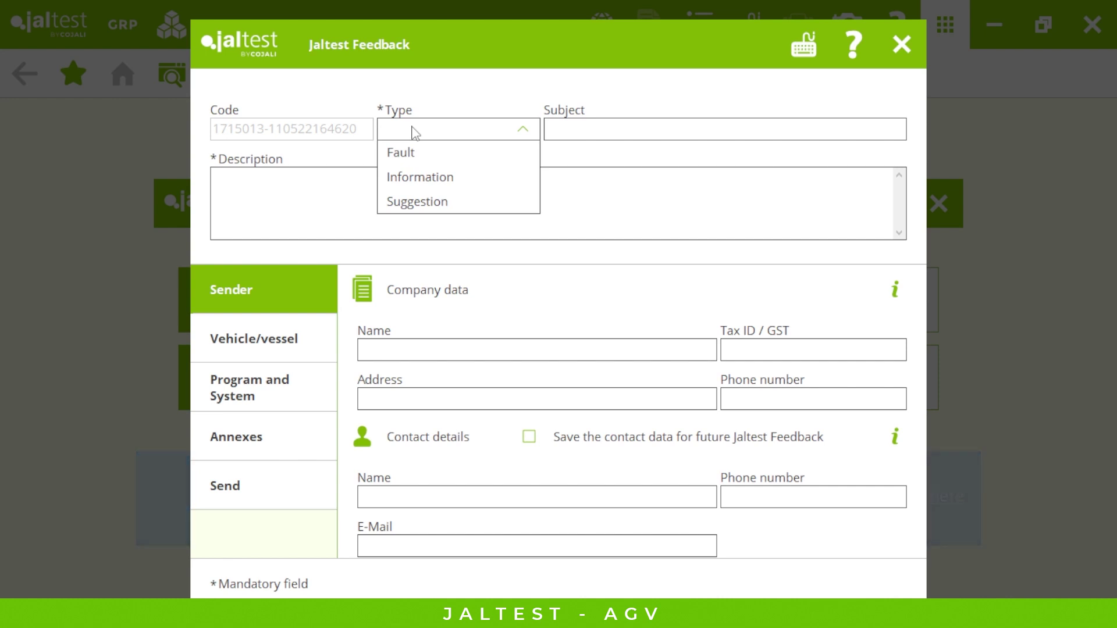
pyautogui.click(401, 152)
pyautogui.click(326, 215)
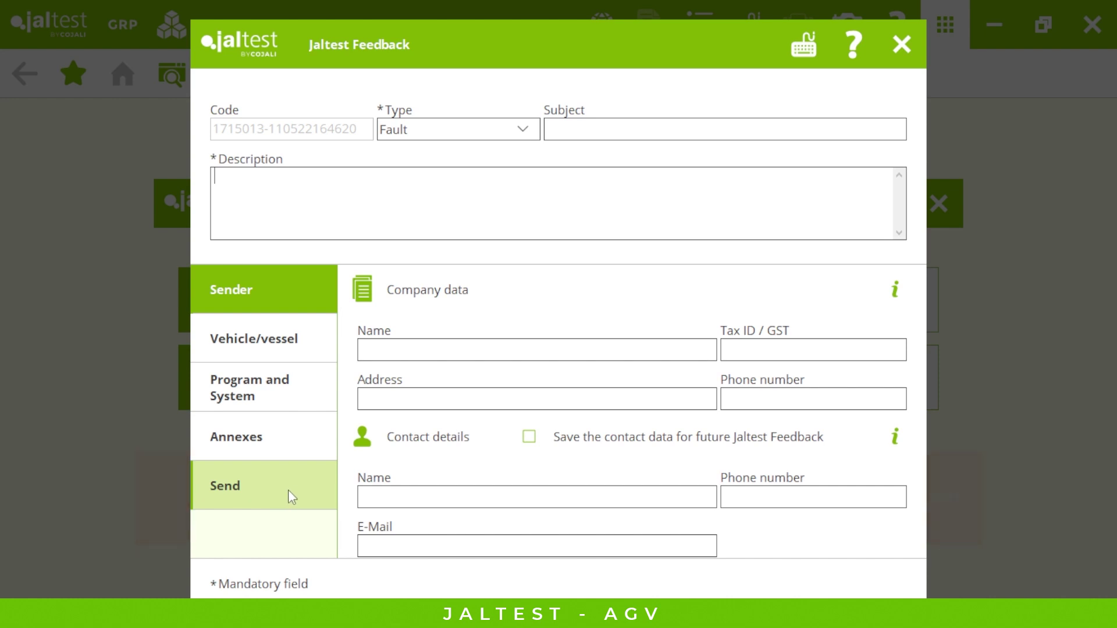
pyautogui.click(516, 134)
pyautogui.click(496, 175)
pyautogui.click(511, 136)
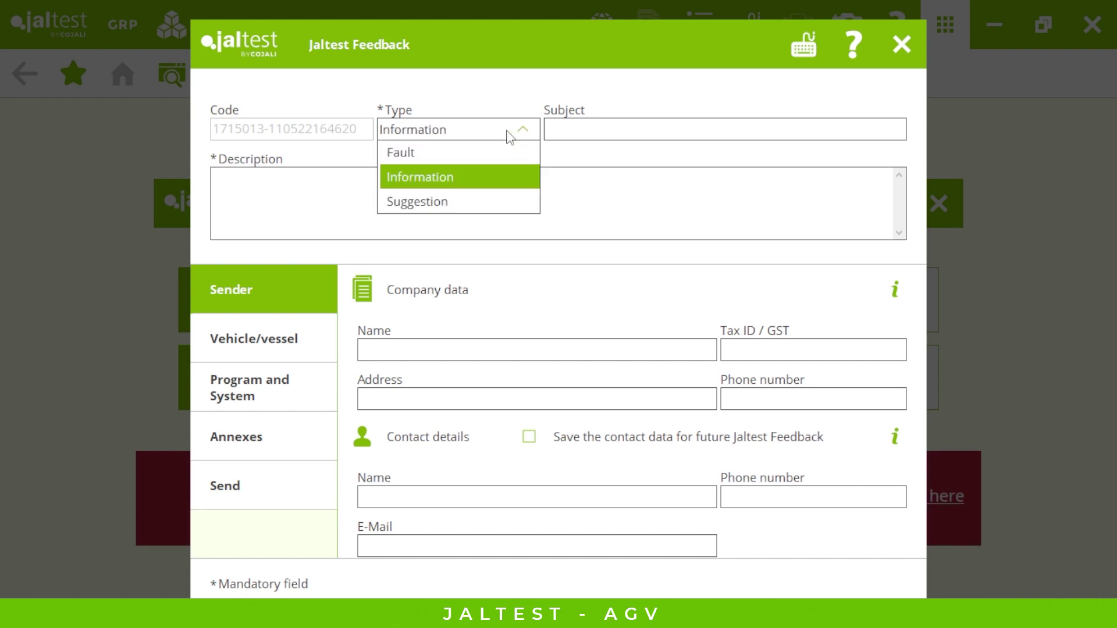
pyautogui.click(498, 204)
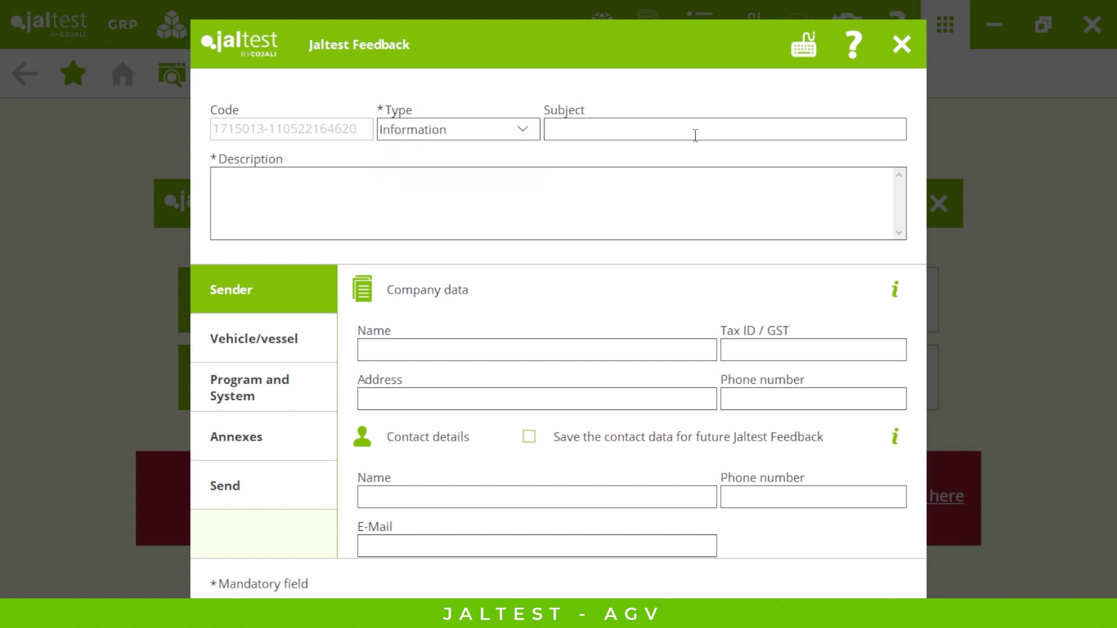
pyautogui.click(901, 46)
pyautogui.click(735, 397)
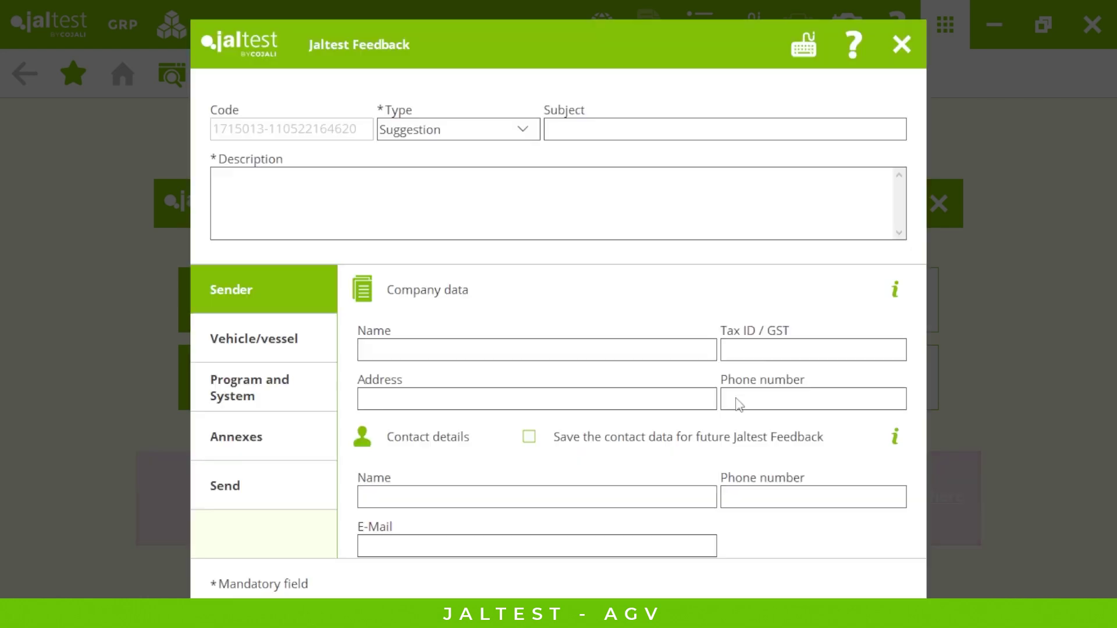
# - Show the Cojali contact details for Spain, the USA, Italy and France from Help
pyautogui.click(911, 32)
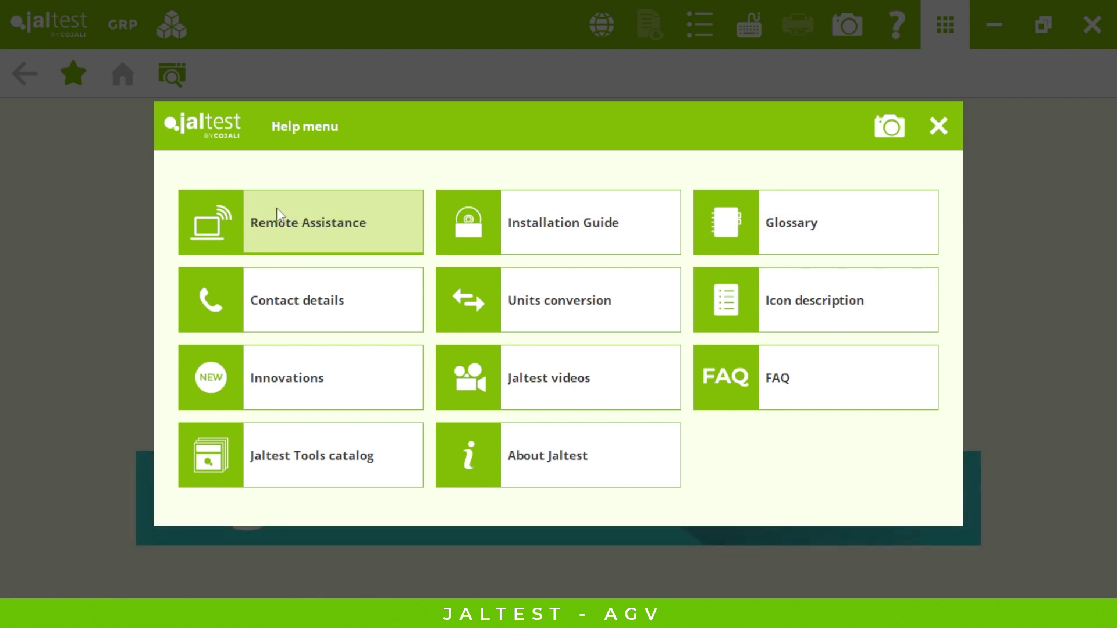
pyautogui.click(286, 304)
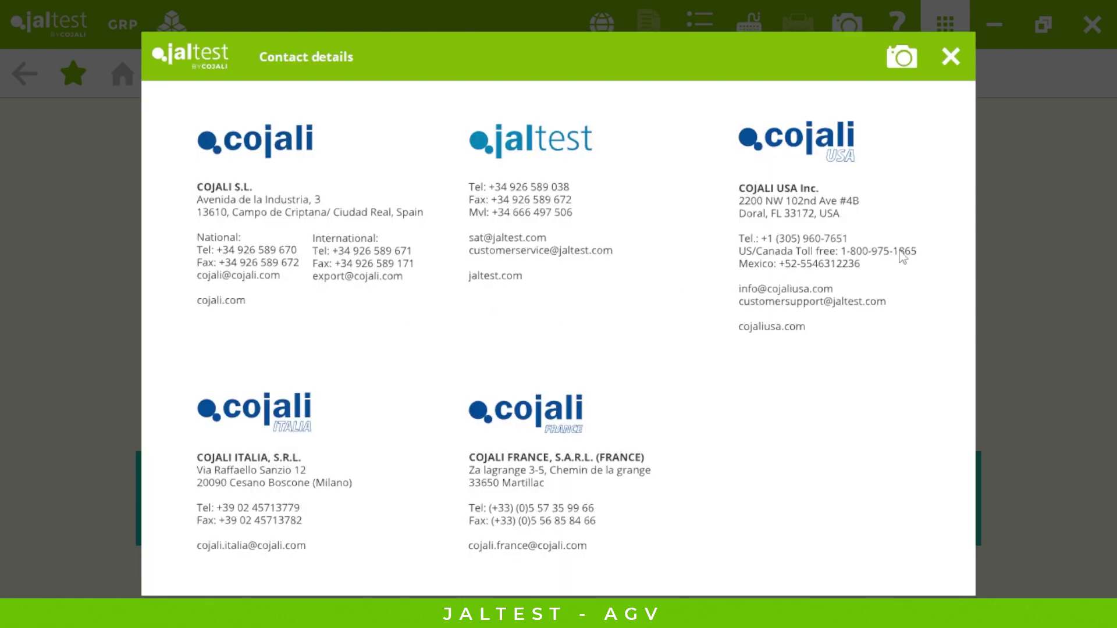